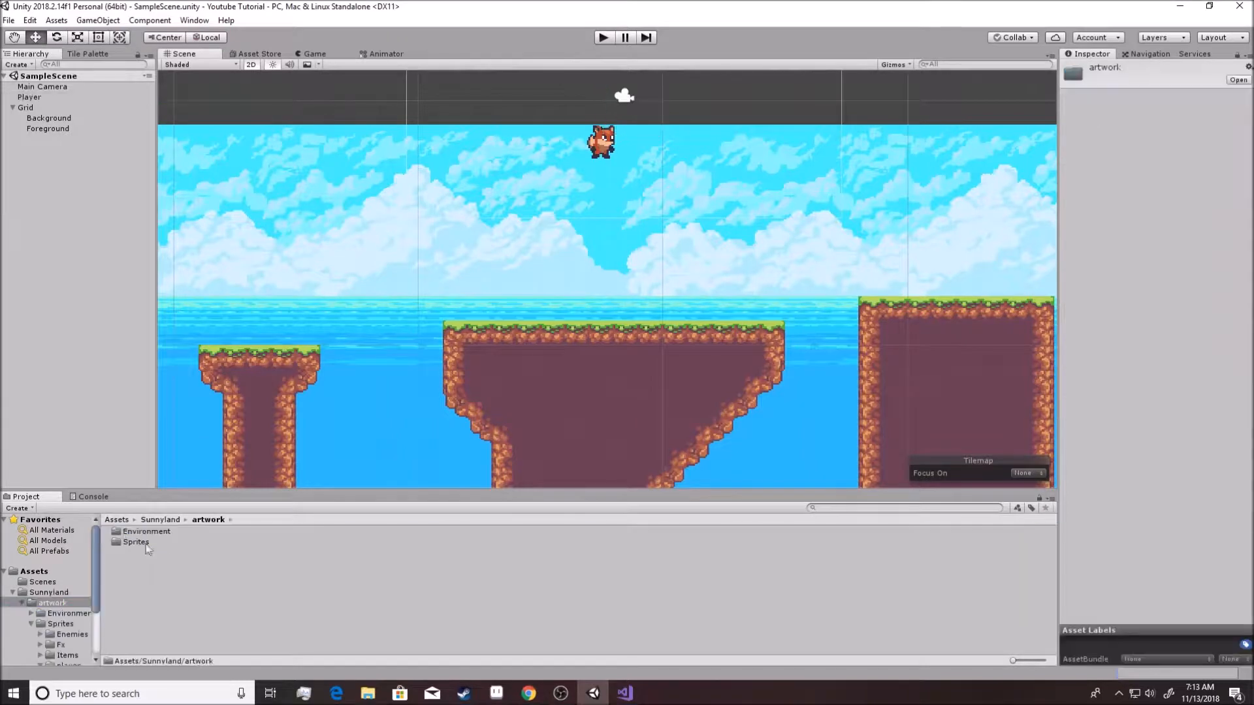
Step: Open the idle sprites folder inside the player folder of the Sunnyland Sprites artwork
{"action": "double_click", "coordinate": [134, 542]}
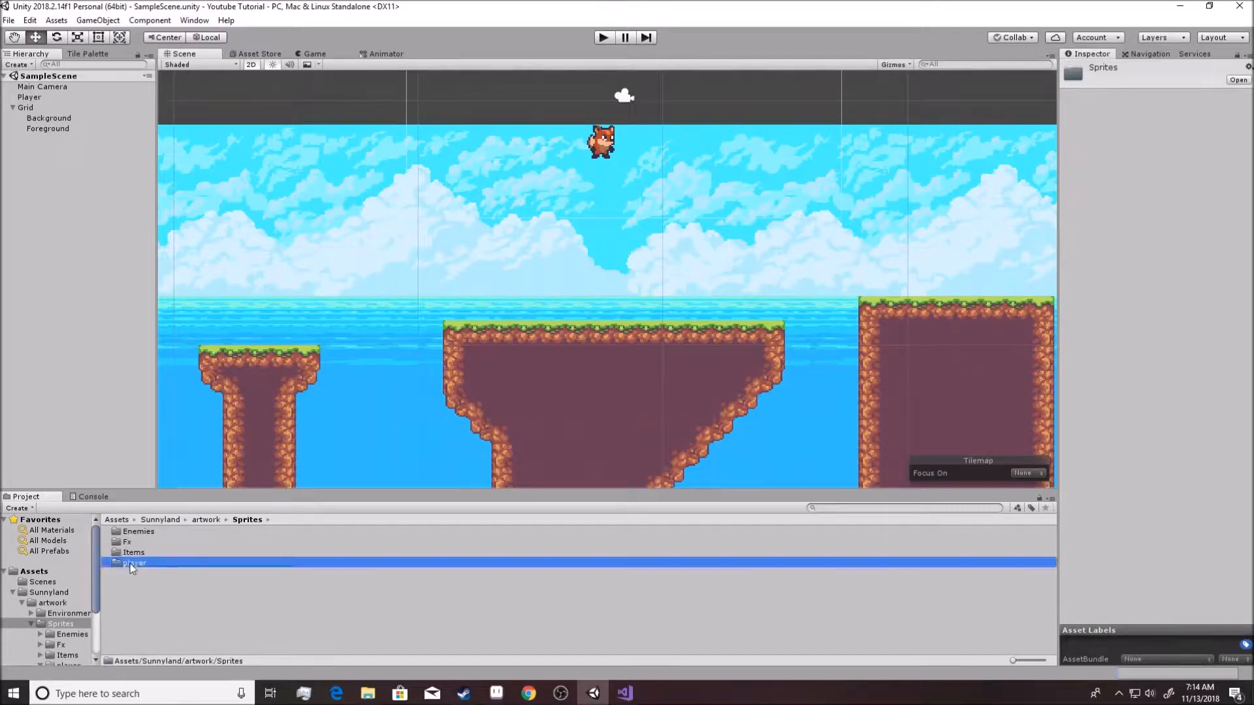
{"action": "double_click", "coordinate": [130, 563]}
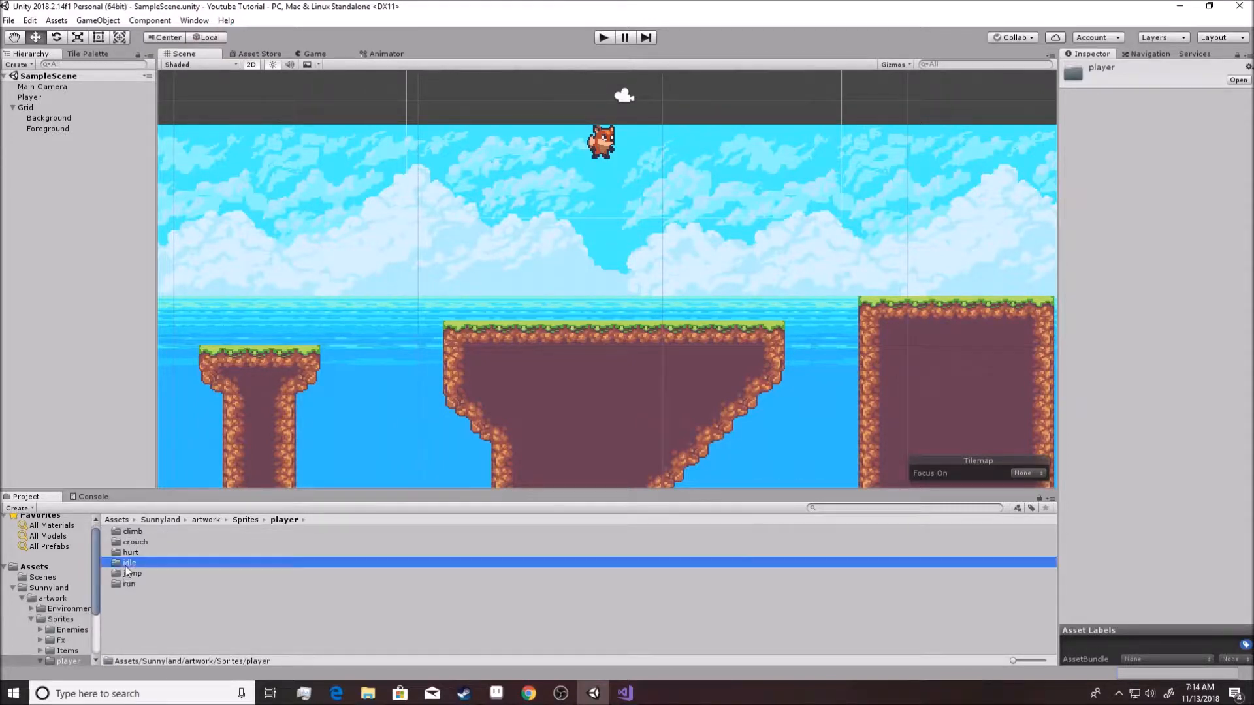
{"action": "double_click", "coordinate": [131, 563]}
Step: Look through the four player-idle sprites one after another to examine the frames of the idle motion
{"action": "left_click", "coordinate": [146, 533]}
{"action": "left_click", "coordinate": [141, 545]}
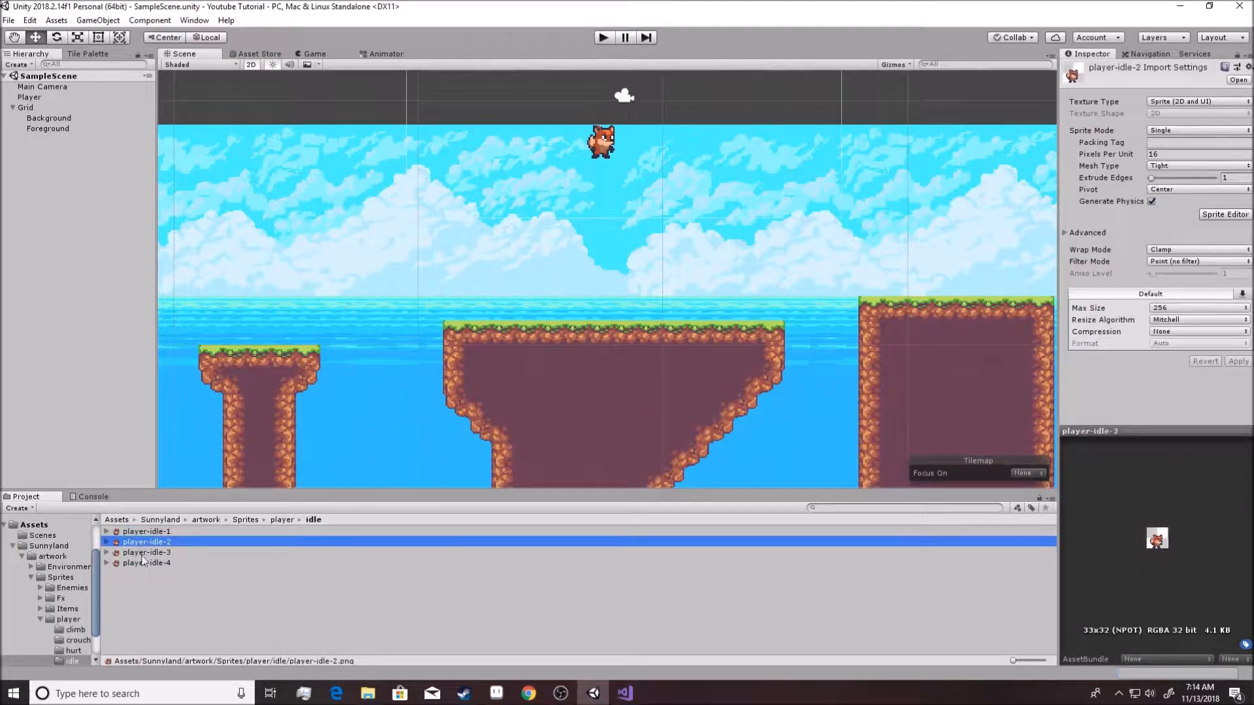
{"action": "left_click", "coordinate": [142, 555]}
{"action": "left_click", "coordinate": [142, 565]}
{"action": "left_click", "coordinate": [143, 554]}
{"action": "left_click", "coordinate": [143, 543]}
{"action": "left_click", "coordinate": [152, 533]}
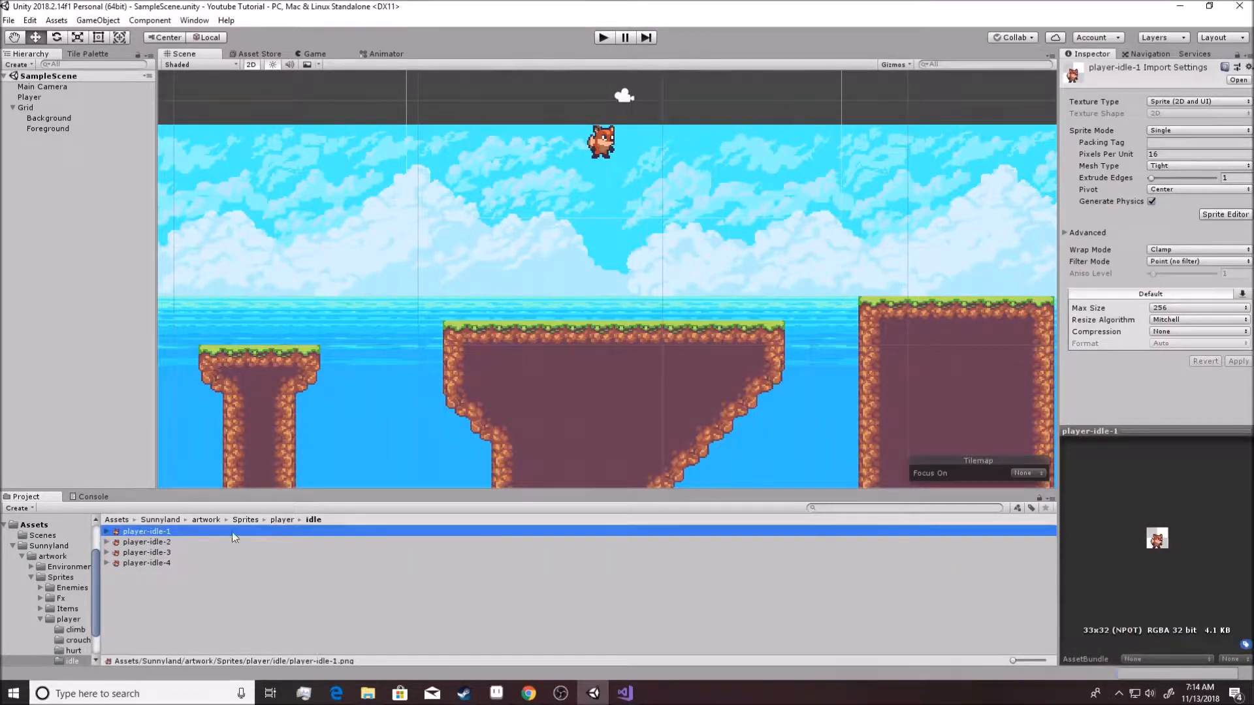
{"action": "left_click", "coordinate": [144, 542]}
{"action": "left_click", "coordinate": [143, 552]}
{"action": "left_click", "coordinate": [142, 563]}
{"action": "left_click", "coordinate": [143, 552]}
{"action": "left_click", "coordinate": [145, 543]}
{"action": "left_click", "coordinate": [144, 533]}
Step: Create an animation clip named Idle in the player's idle folder
{"action": "right_click", "coordinate": [153, 593]}
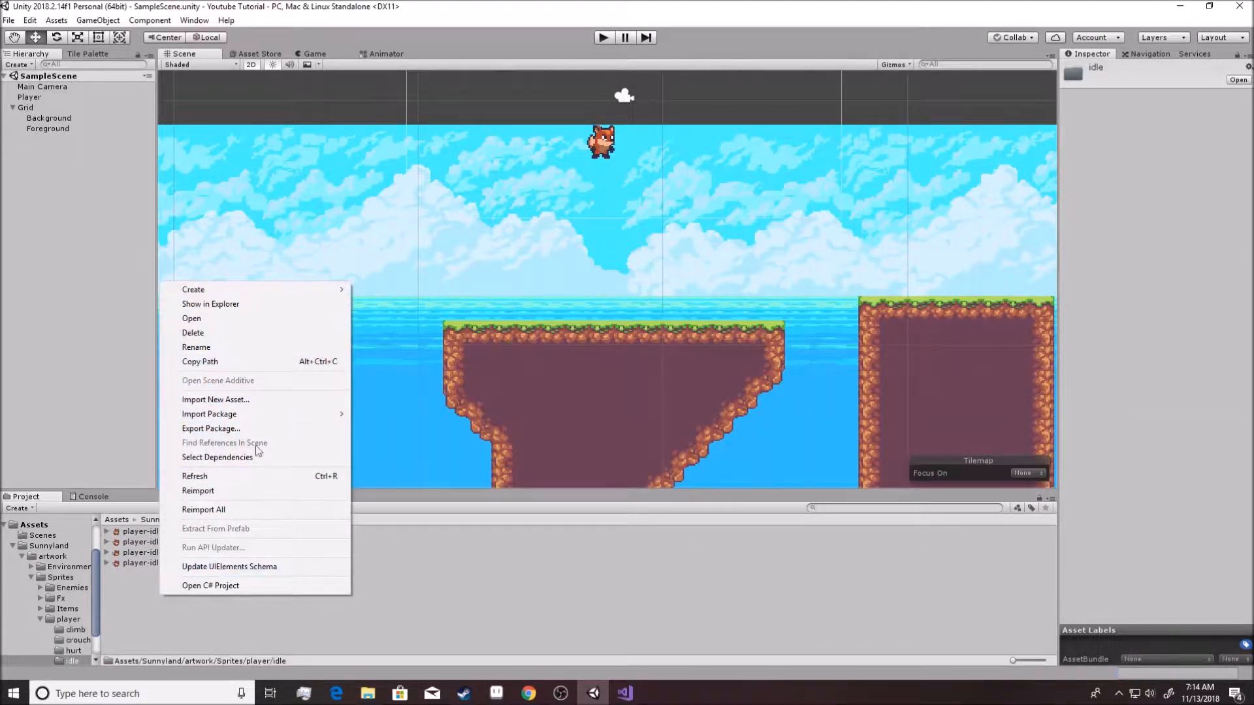
{"action": "mouse_move", "coordinate": [248, 291]}
{"action": "mouse_move", "coordinate": [380, 287]}
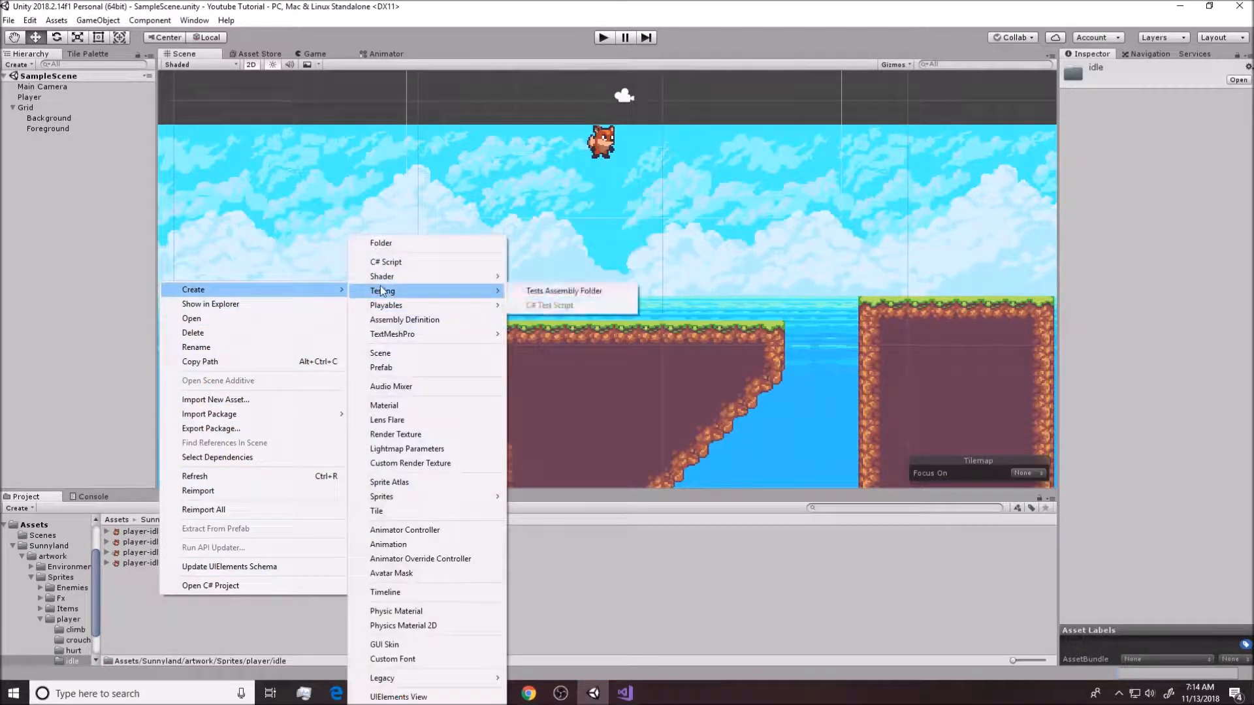
{"action": "left_click", "coordinate": [422, 544]}
{"action": "type", "text": "Idle"}
{"action": "key", "text": "Return"}
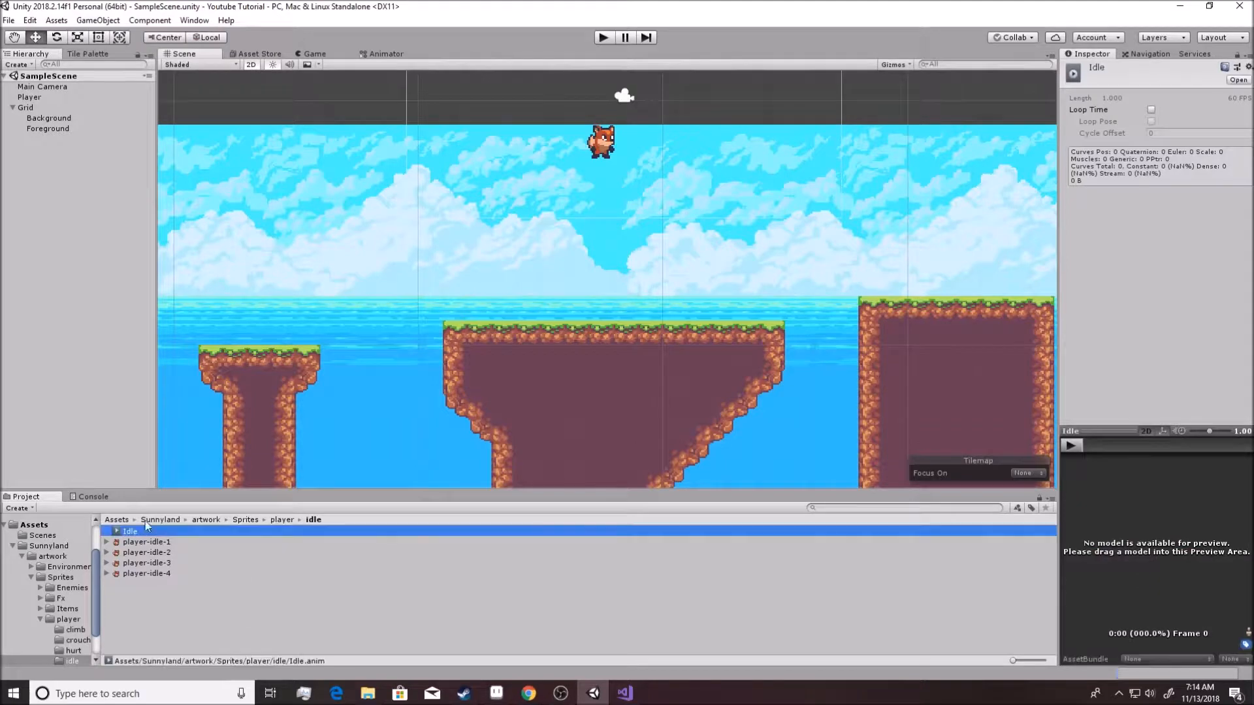
Step: Assign the Idle clip to the Player object and place its state beside the Entry node in the Animator graph
{"action": "left_click_drag", "start_coordinate": [153, 528], "coordinate": [32, 102]}
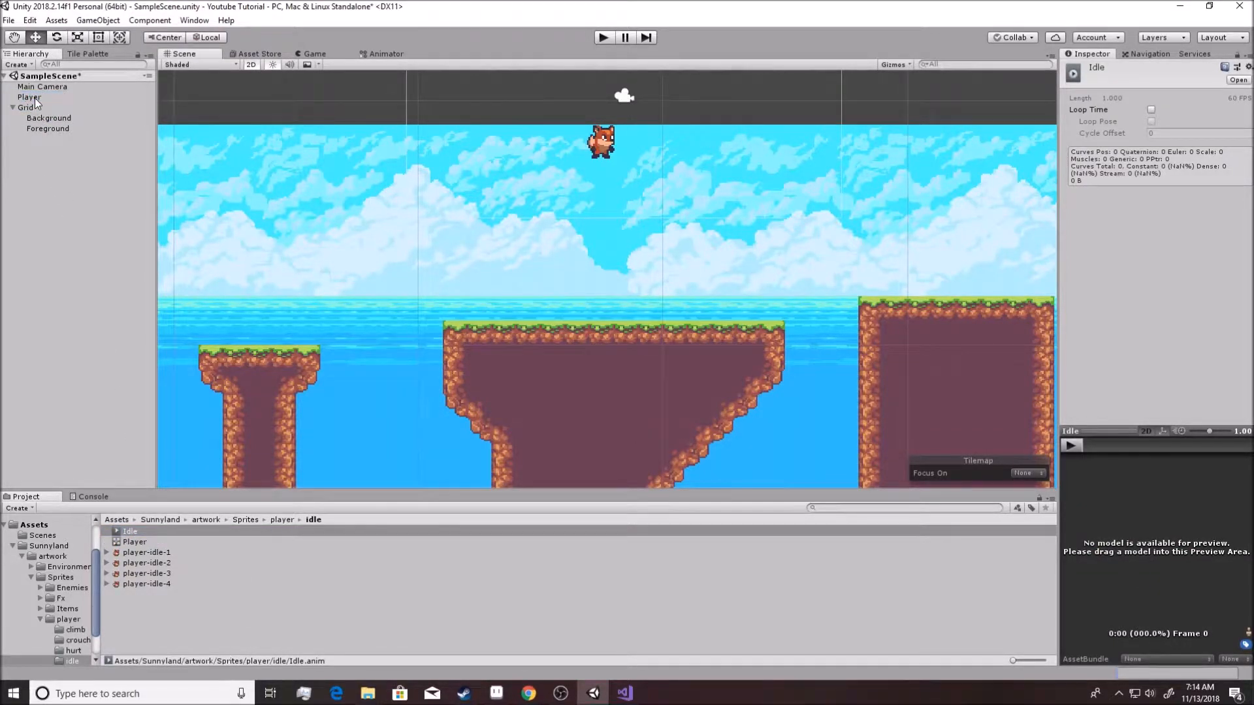
{"action": "left_click", "coordinate": [34, 98]}
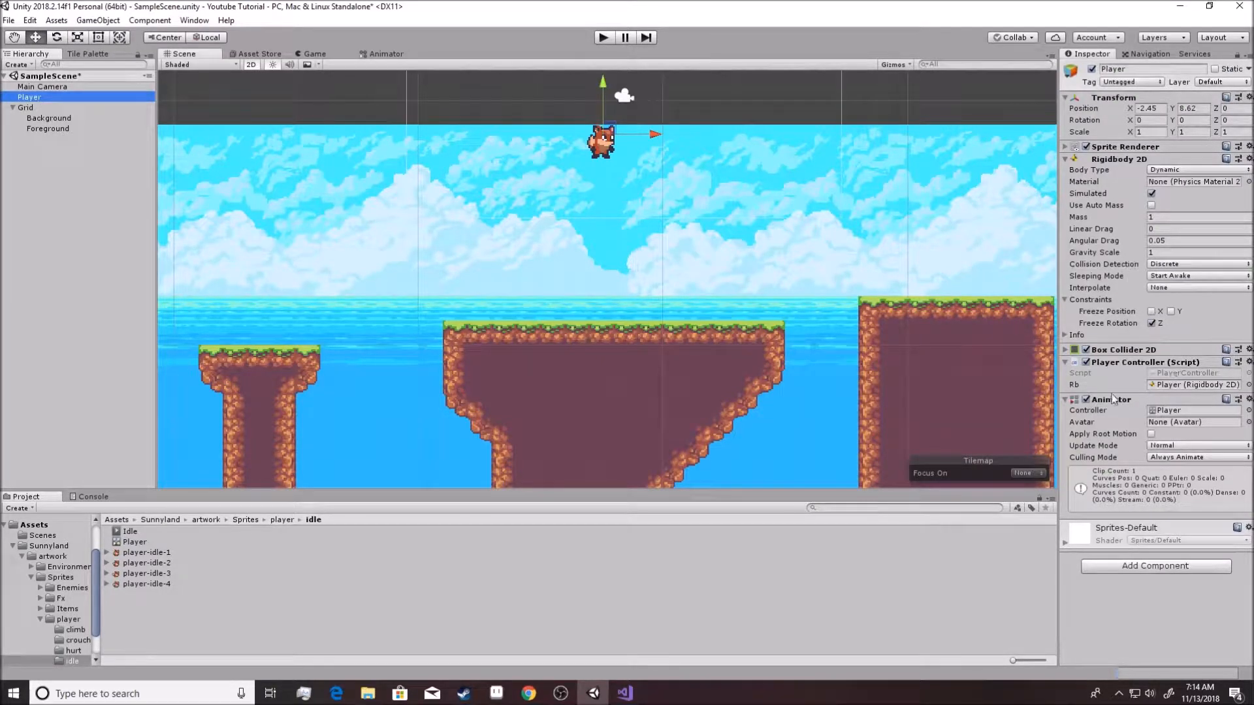
{"action": "left_click", "coordinate": [390, 53]}
{"action": "left_click_drag", "start_coordinate": [628, 138], "coordinate": [710, 214]}
{"action": "left_click", "coordinate": [180, 54]}
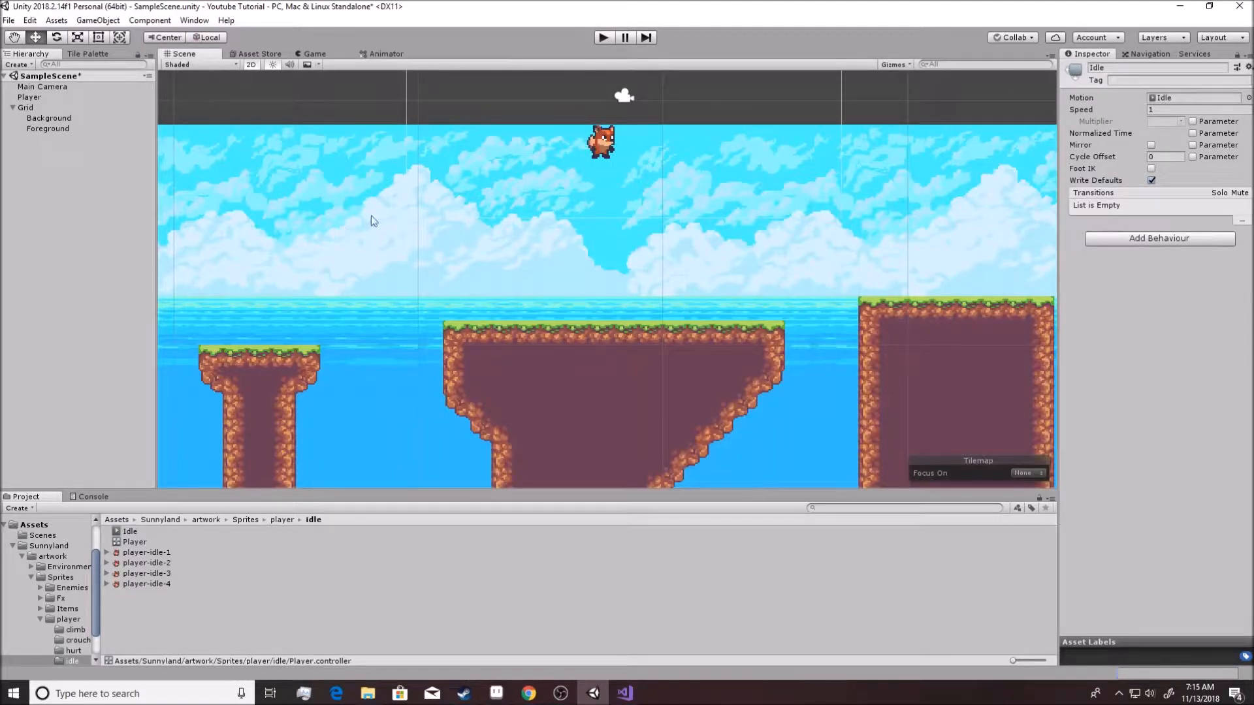
Step: Check the new assets in the idle folder, and run the game briefly to test how the player animates
{"action": "left_click", "coordinate": [132, 542]}
{"action": "key", "text": "Up"}
{"action": "key", "text": "Down"}
{"action": "left_click", "coordinate": [245, 585]}
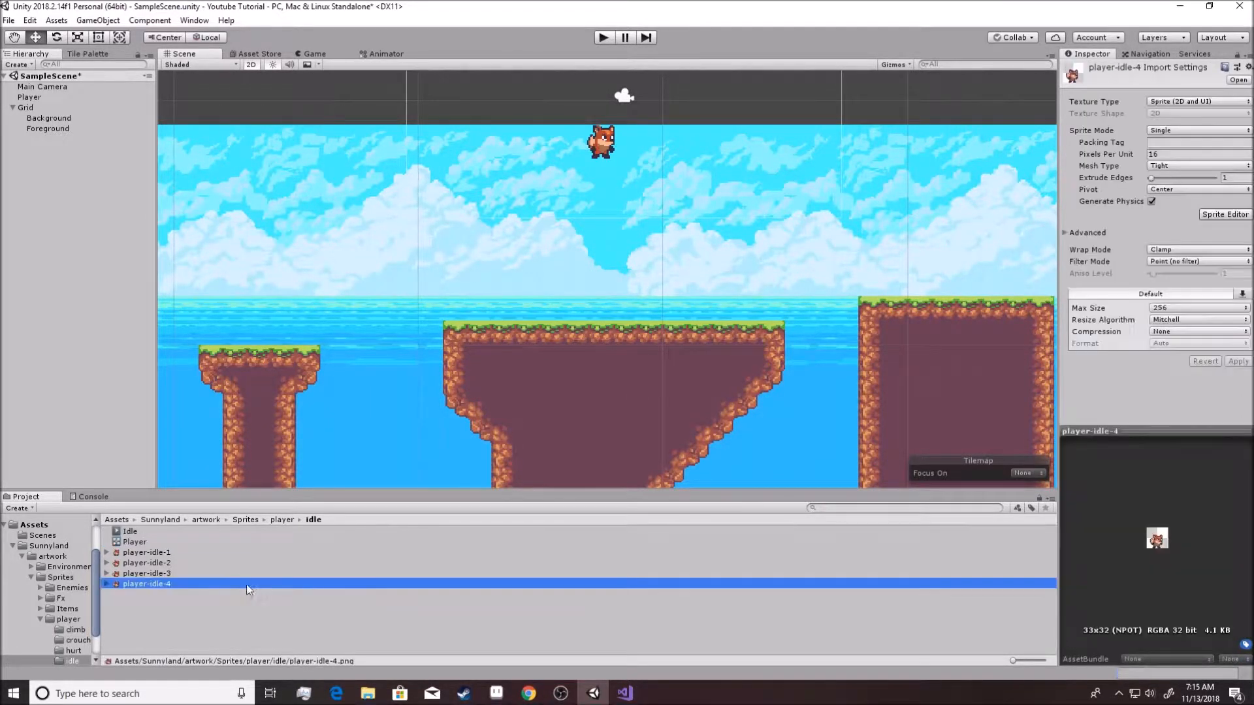
{"action": "left_click", "coordinate": [166, 607]}
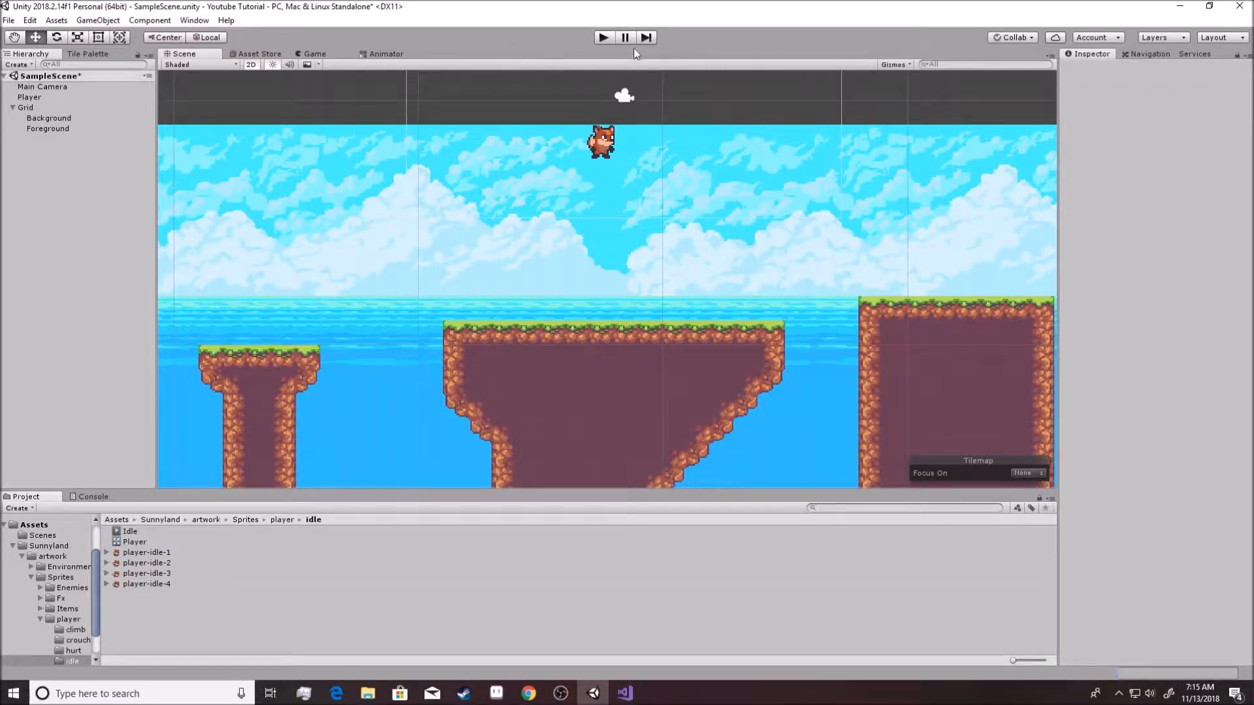
{"action": "left_click", "coordinate": [602, 40]}
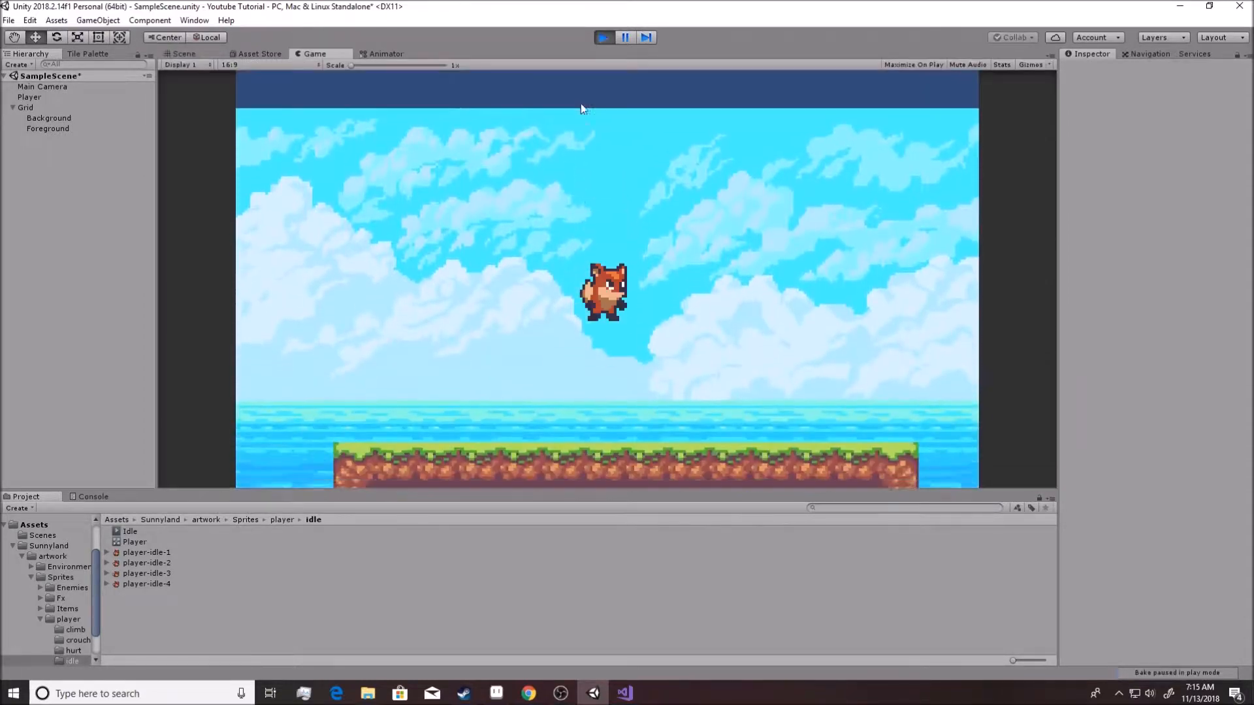
{"action": "left_click", "coordinate": [603, 38]}
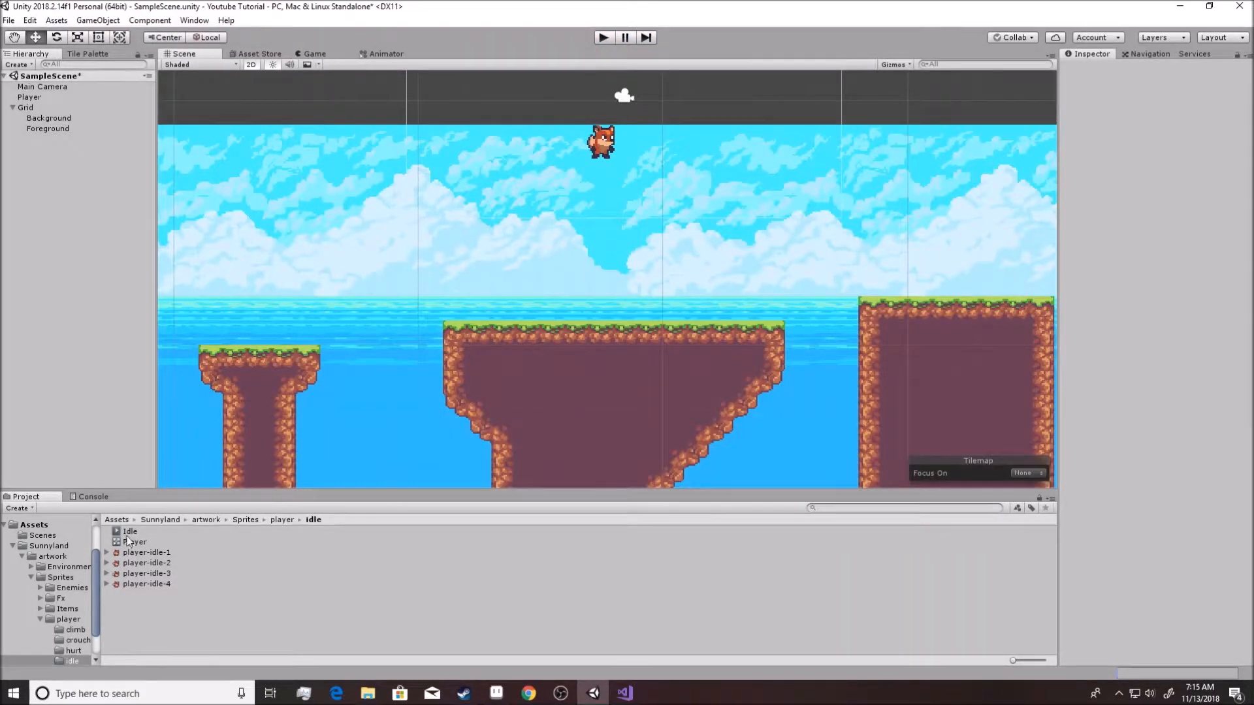
Step: Review the player-idle sprites and the properties of the Idle clip
{"action": "left_click", "coordinate": [149, 562]}
{"action": "left_click", "coordinate": [154, 554]}
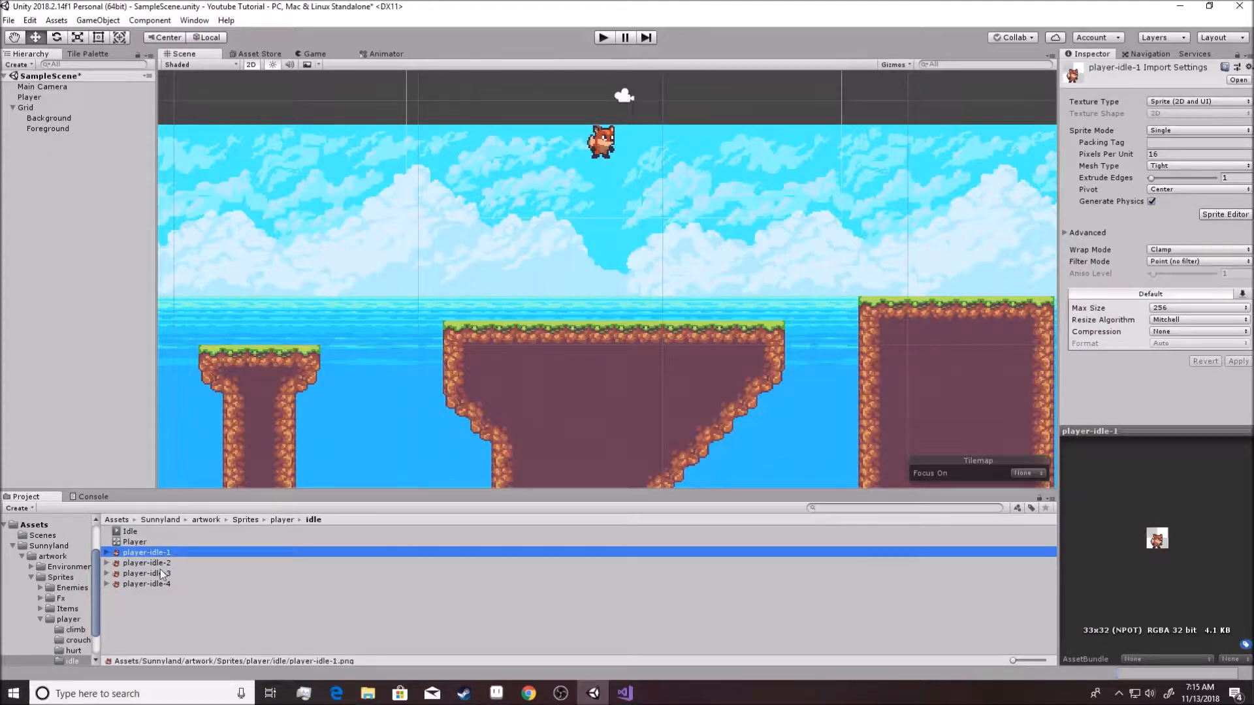
{"action": "left_click", "coordinate": [159, 565]}
{"action": "left_click", "coordinate": [157, 575]}
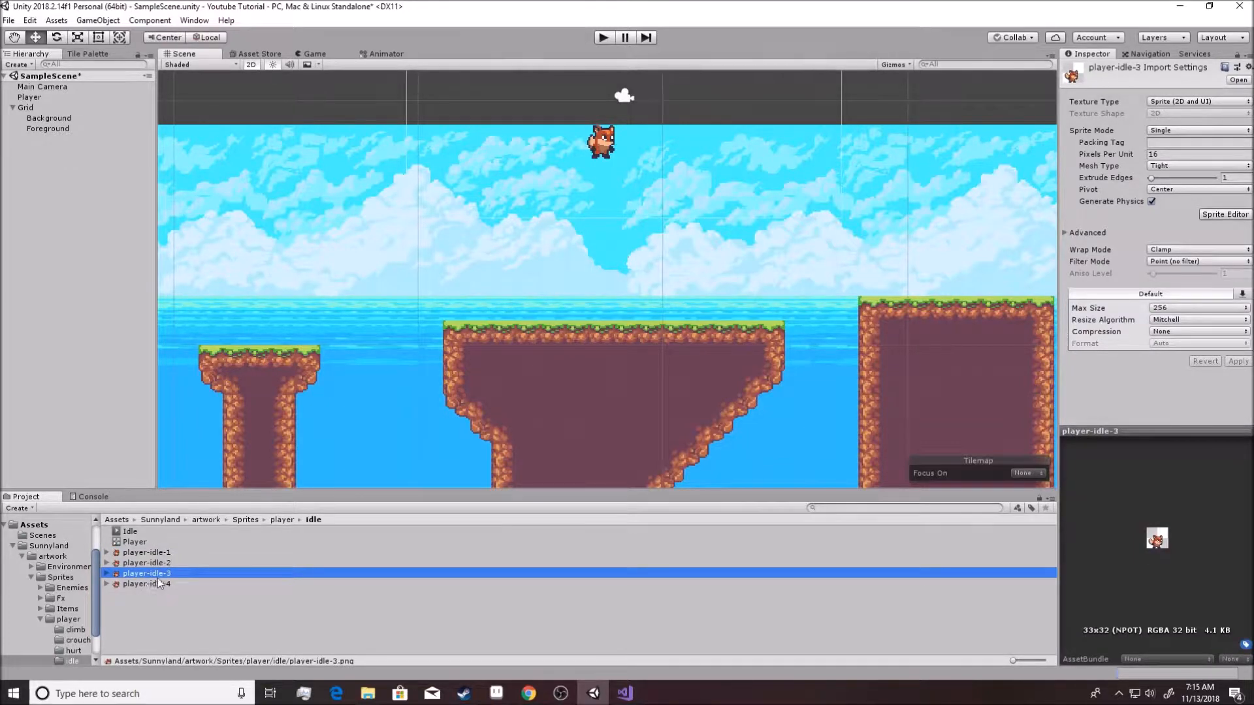
{"action": "left_click", "coordinate": [155, 583]}
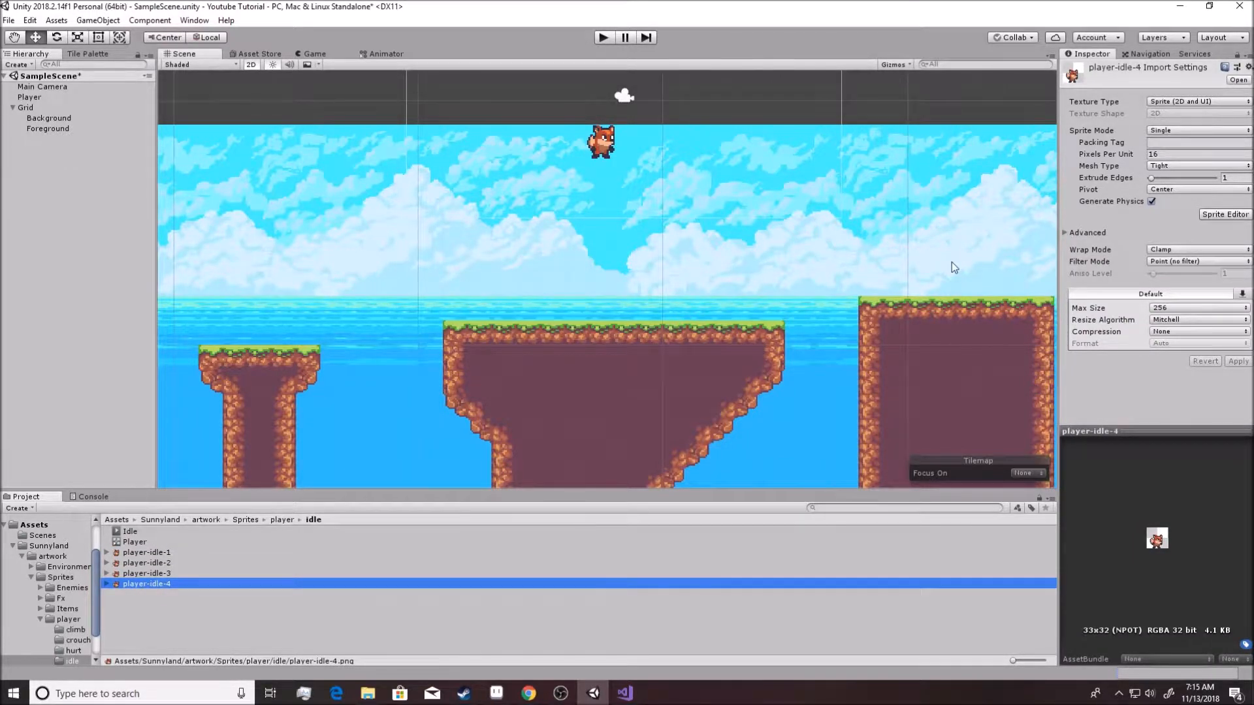
{"action": "left_click", "coordinate": [148, 532]}
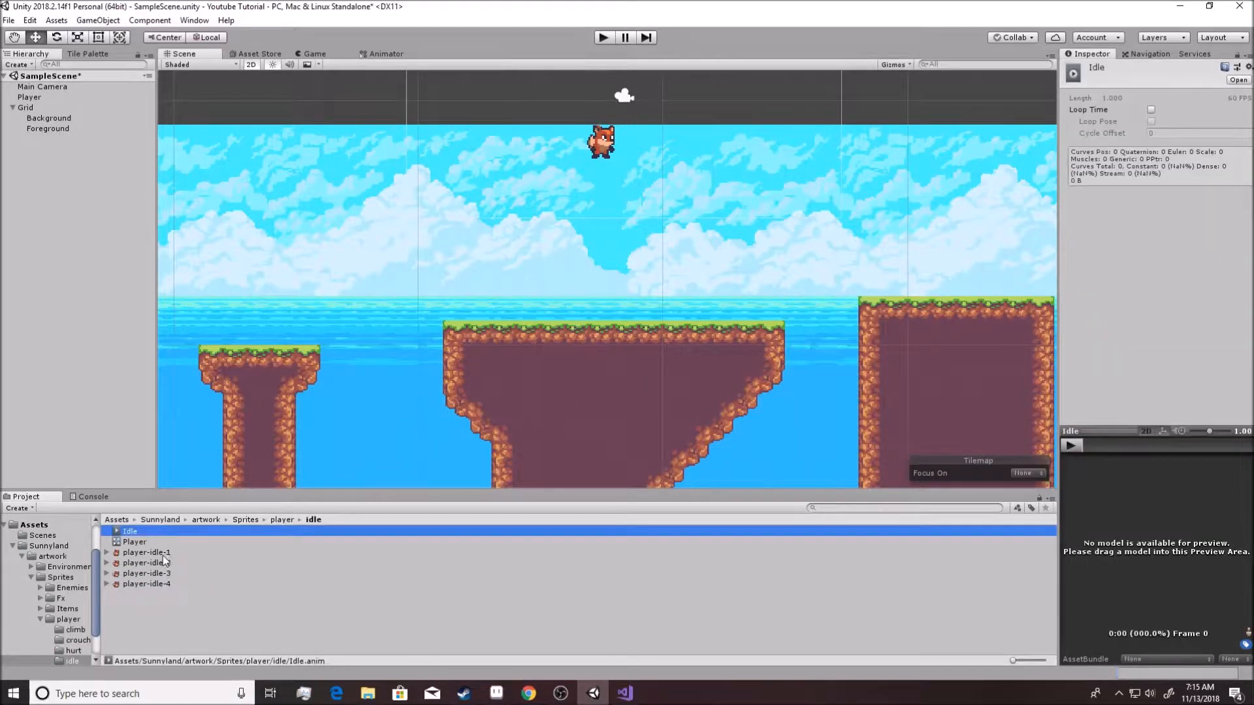
{"action": "left_click", "coordinate": [154, 552]}
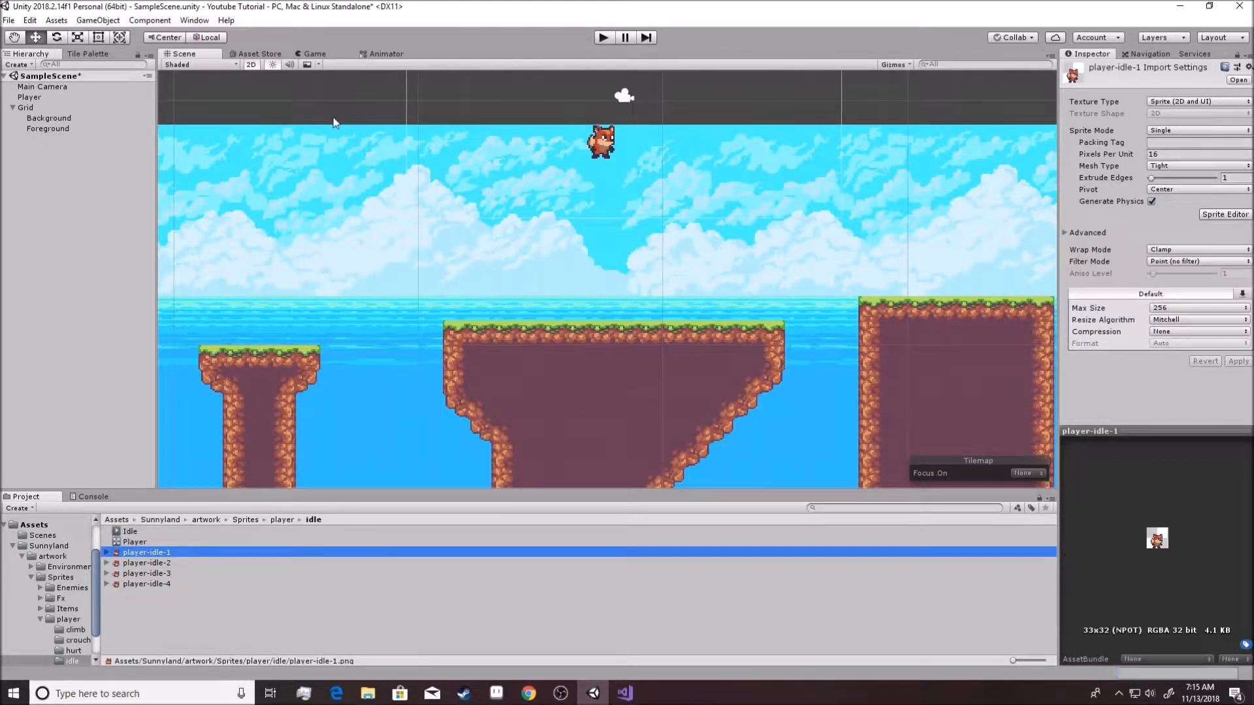
Step: Reposition the Idle state closer to the Entry node in the Animator graph
{"action": "left_click", "coordinate": [379, 54]}
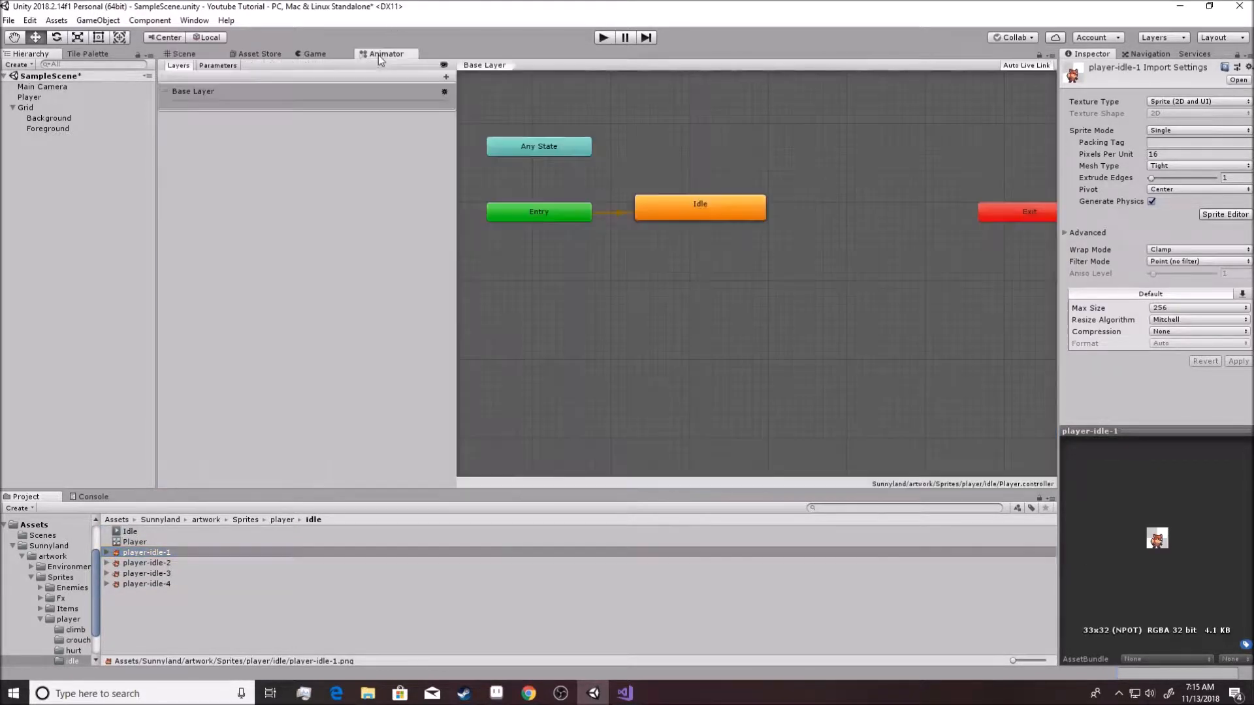
{"action": "left_click", "coordinate": [195, 21]}
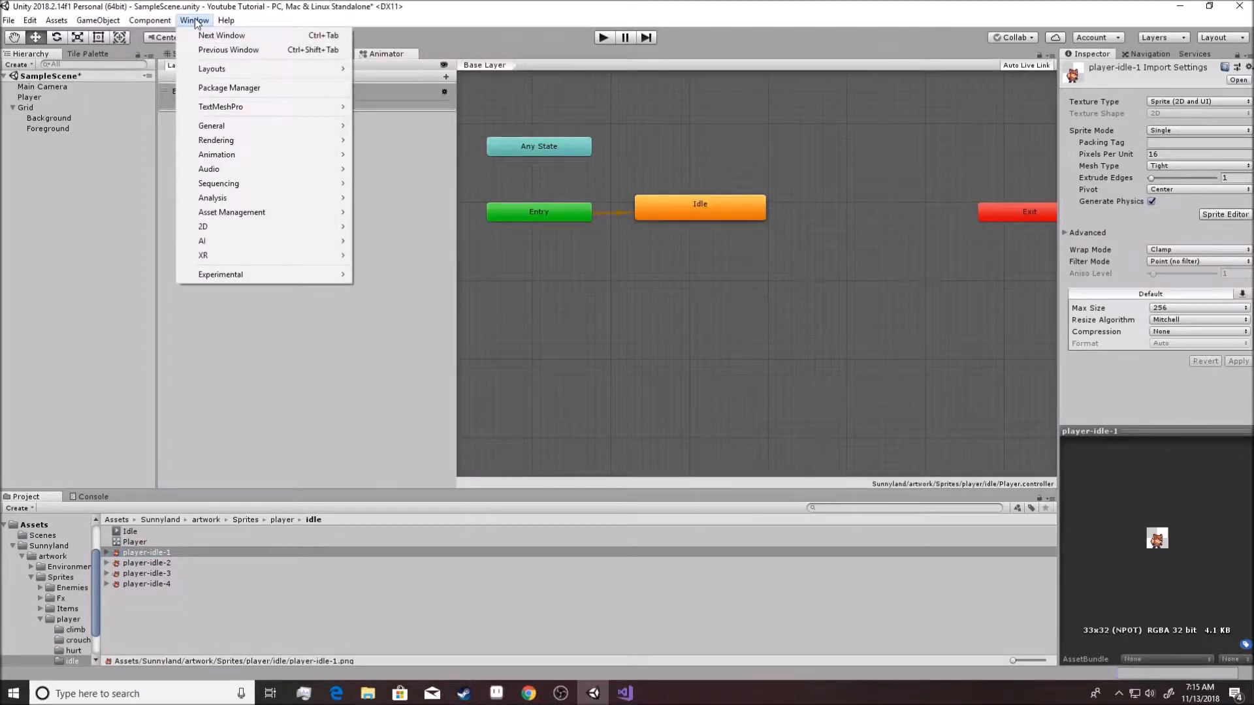
{"action": "mouse_move", "coordinate": [253, 156]}
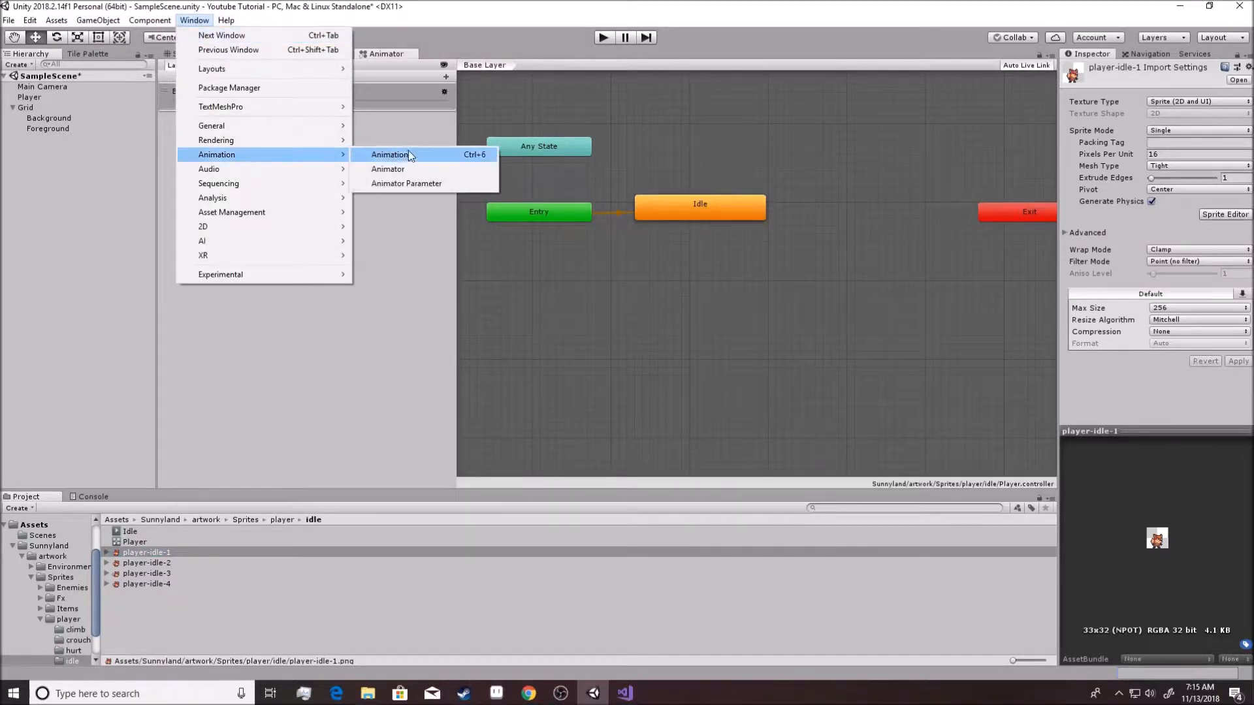
{"action": "left_click", "coordinate": [296, 573]}
{"action": "left_click", "coordinate": [654, 202]}
{"action": "mouse_move", "coordinate": [654, 203]}
{"action": "left_mouse_down"}
{"action": "mouse_move", "coordinate": [688, 211]}
{"action": "mouse_move", "coordinate": [672, 209]}
{"action": "left_mouse_up"}
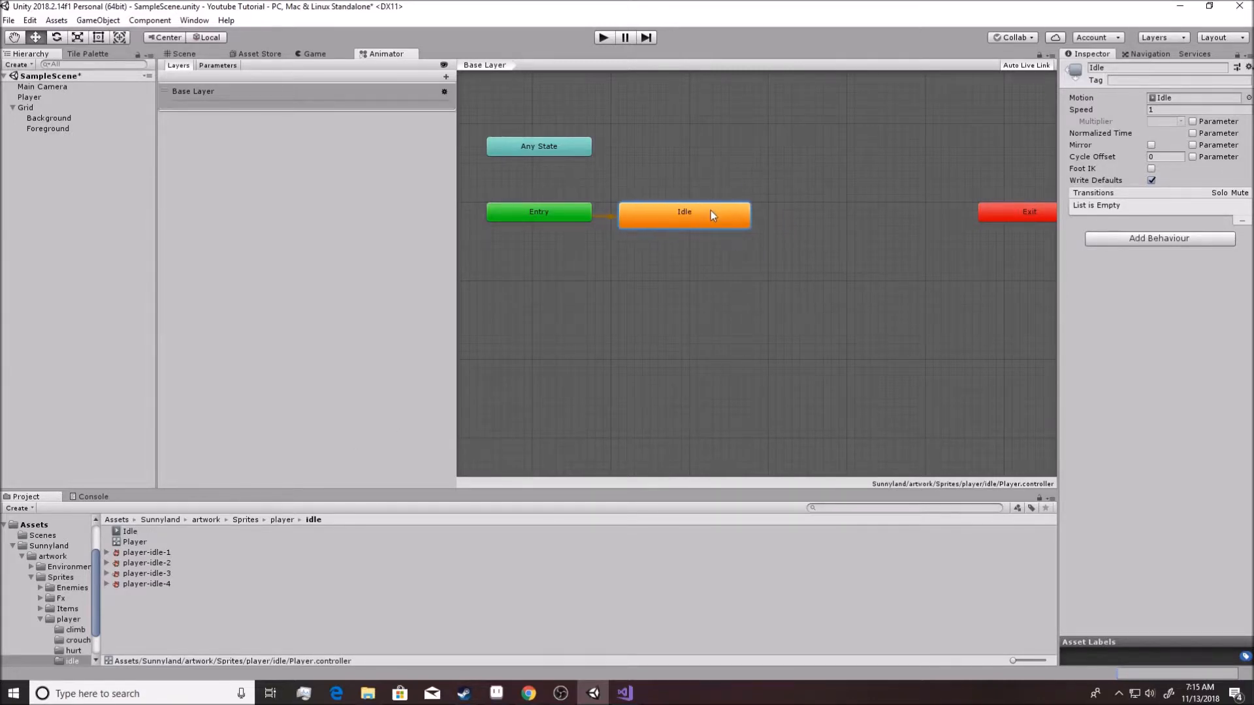
Step: Open the Animation window from the Scene view and select the Player fox with the Rect tool active
{"action": "left_click", "coordinate": [183, 54]}
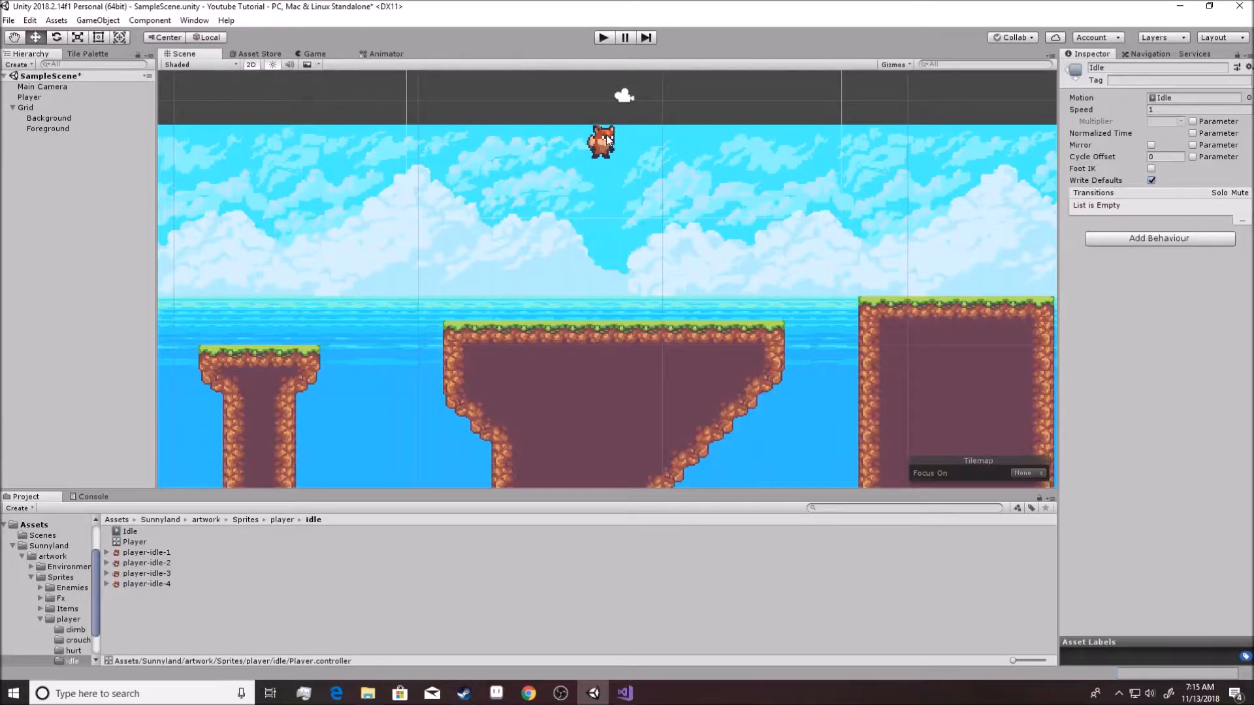
{"action": "left_click", "coordinate": [194, 20]}
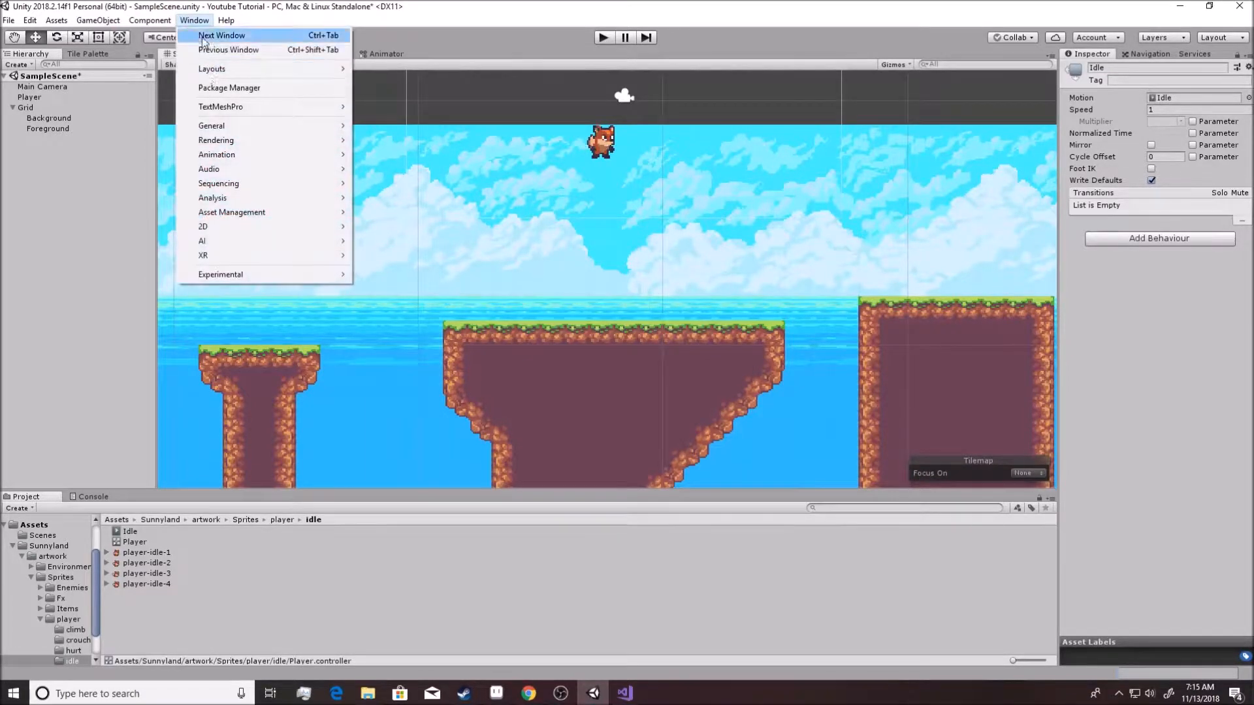
{"action": "mouse_move", "coordinate": [233, 154]}
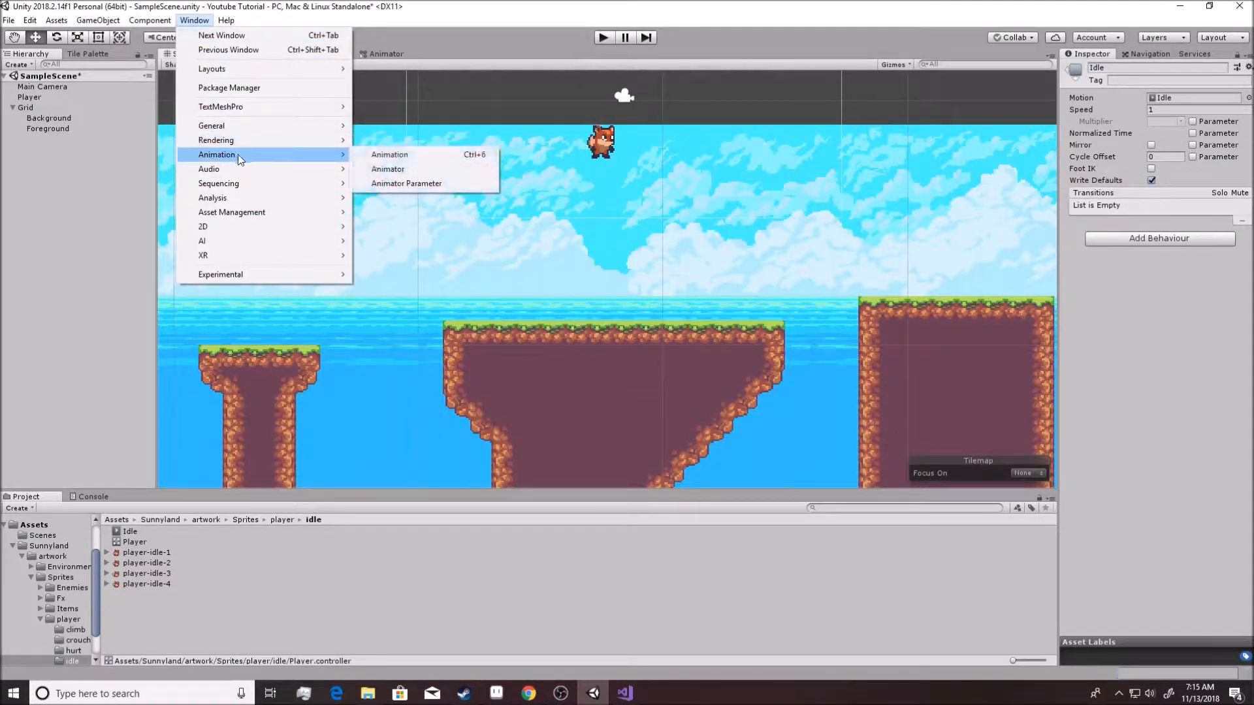
{"action": "left_click", "coordinate": [393, 168]}
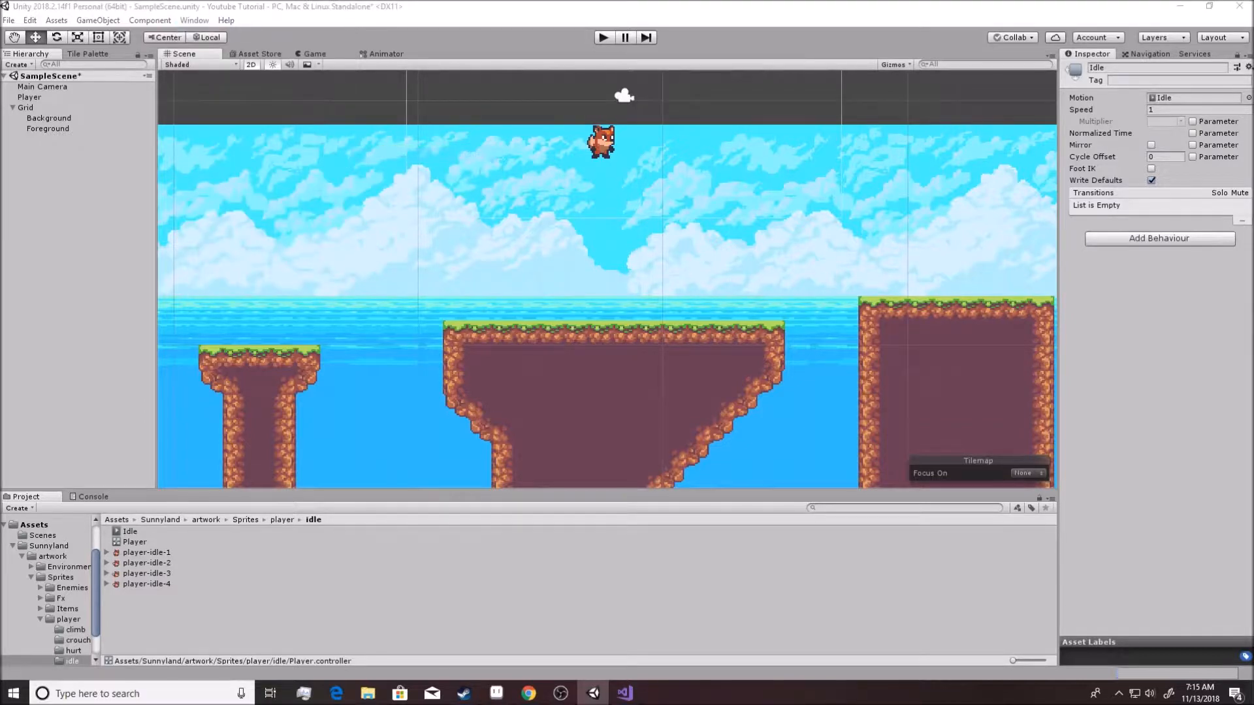
{"action": "left_click", "coordinate": [600, 149]}
{"action": "left_click", "coordinate": [98, 37]}
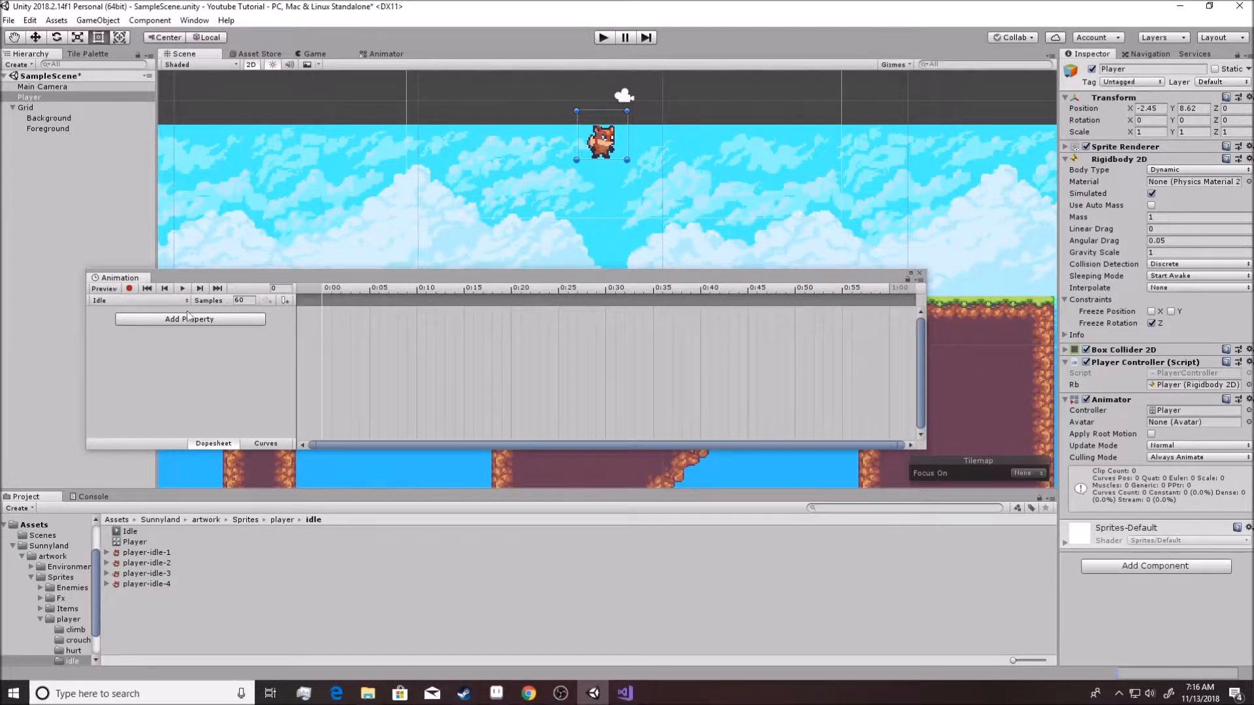
Step: Preview the Idle clip, inspect the list of available clips, and check the Animation window for the Background tilemap
{"action": "left_click", "coordinate": [182, 289]}
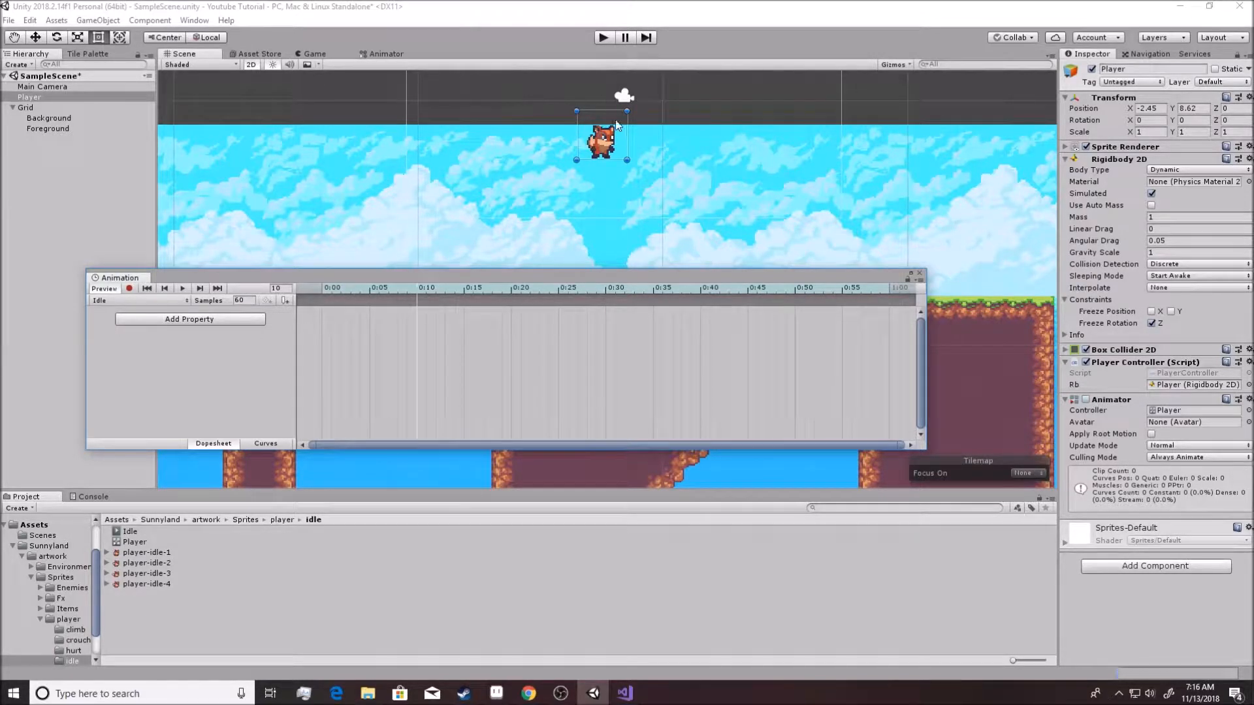
{"action": "left_click", "coordinate": [160, 301]}
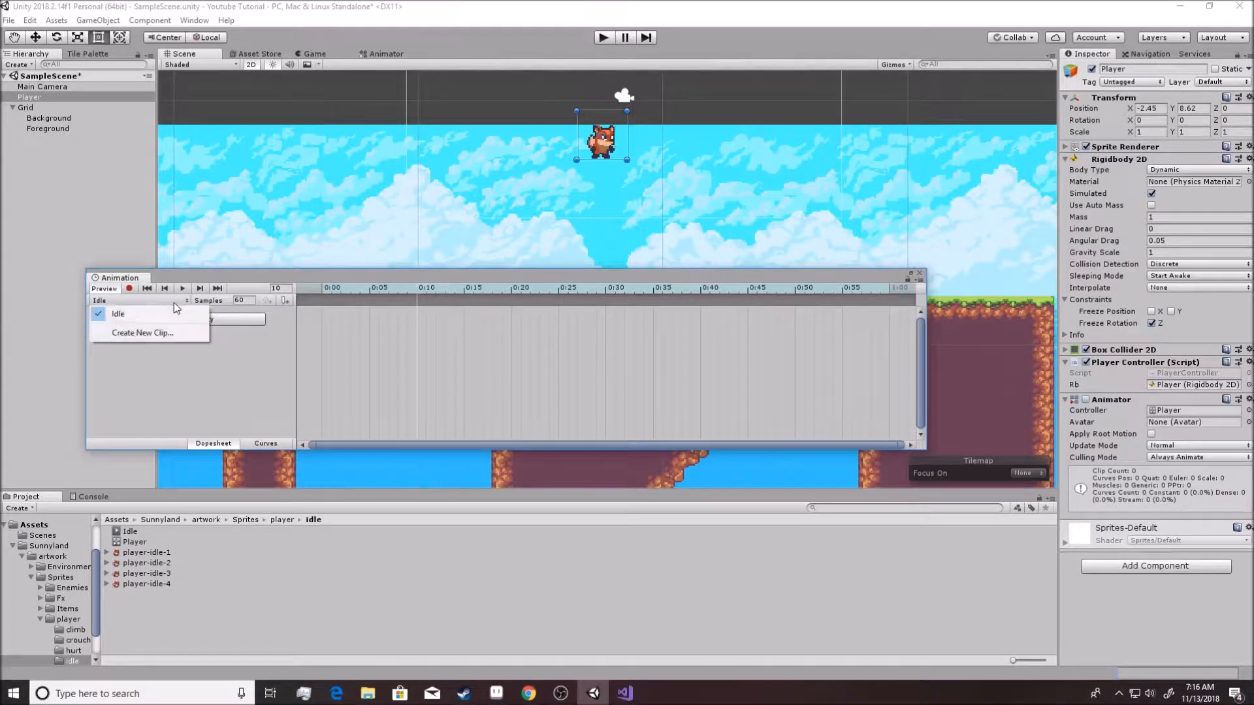
{"action": "left_click", "coordinate": [218, 380]}
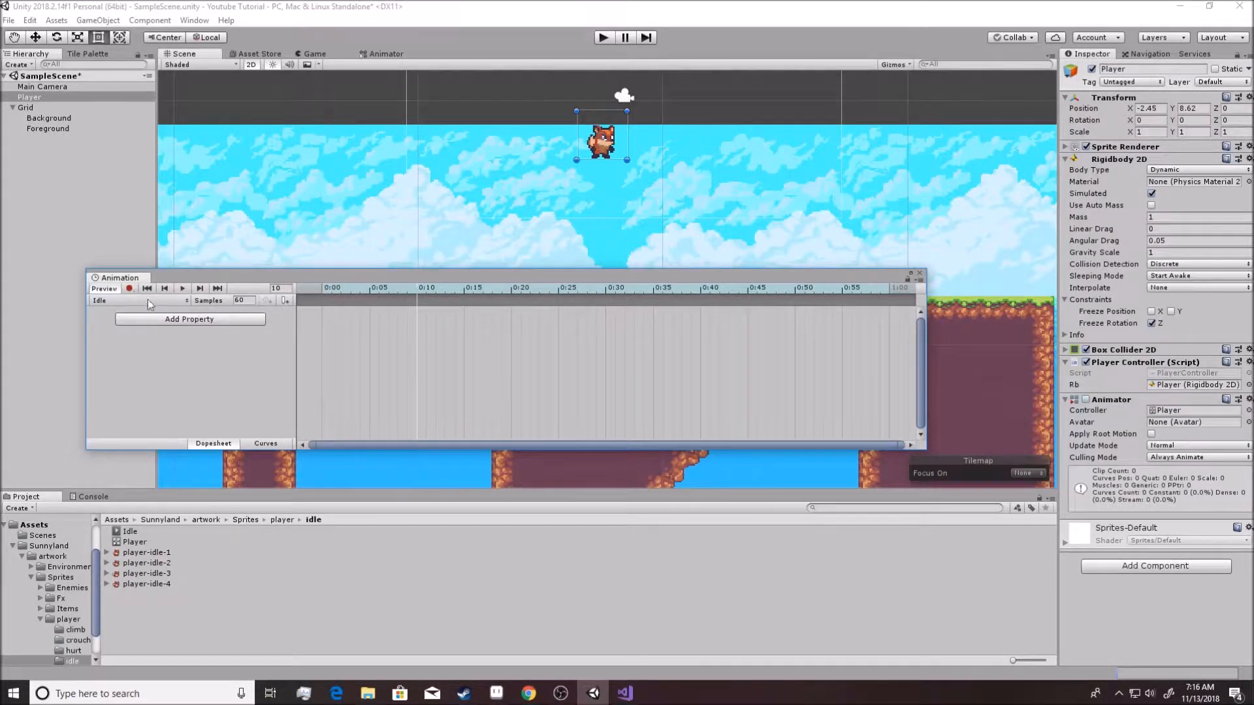
{"action": "left_click", "coordinate": [36, 119]}
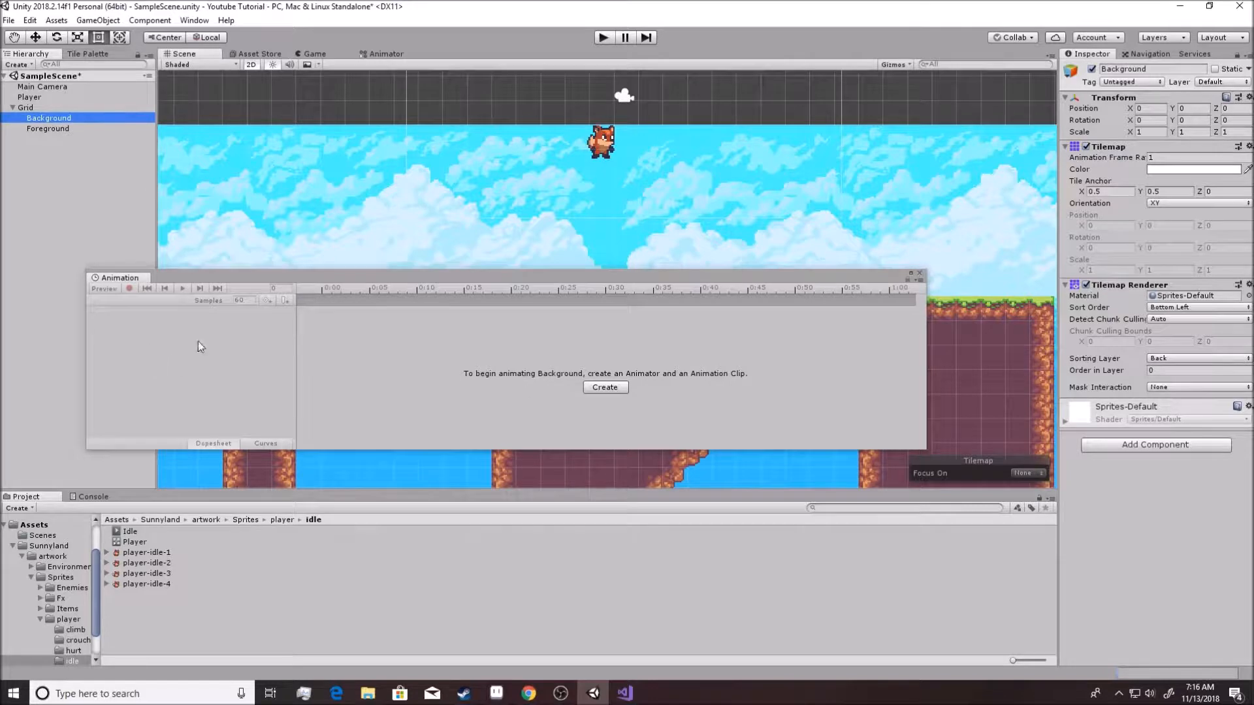
Step: Add player-idle-1 through player-idle-4 as sprite keyframes to the Player's Idle clip and preview its playback
{"action": "left_click", "coordinate": [602, 140]}
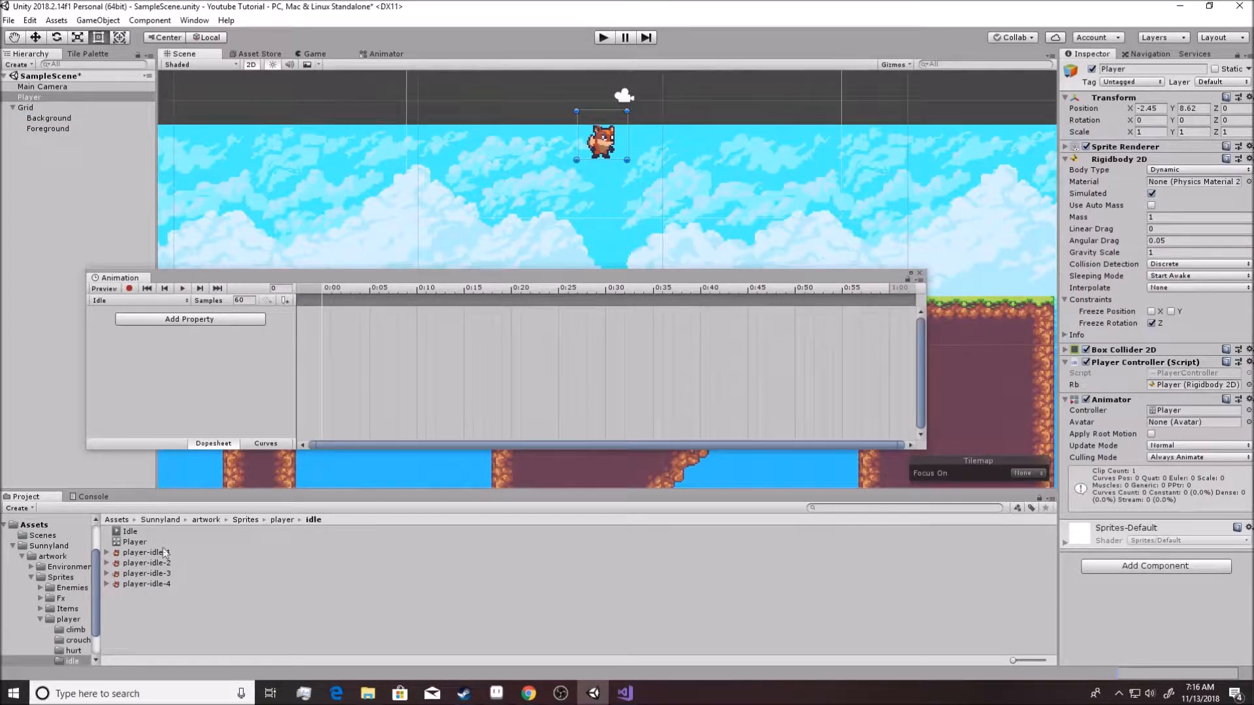
{"action": "left_click", "coordinate": [174, 613]}
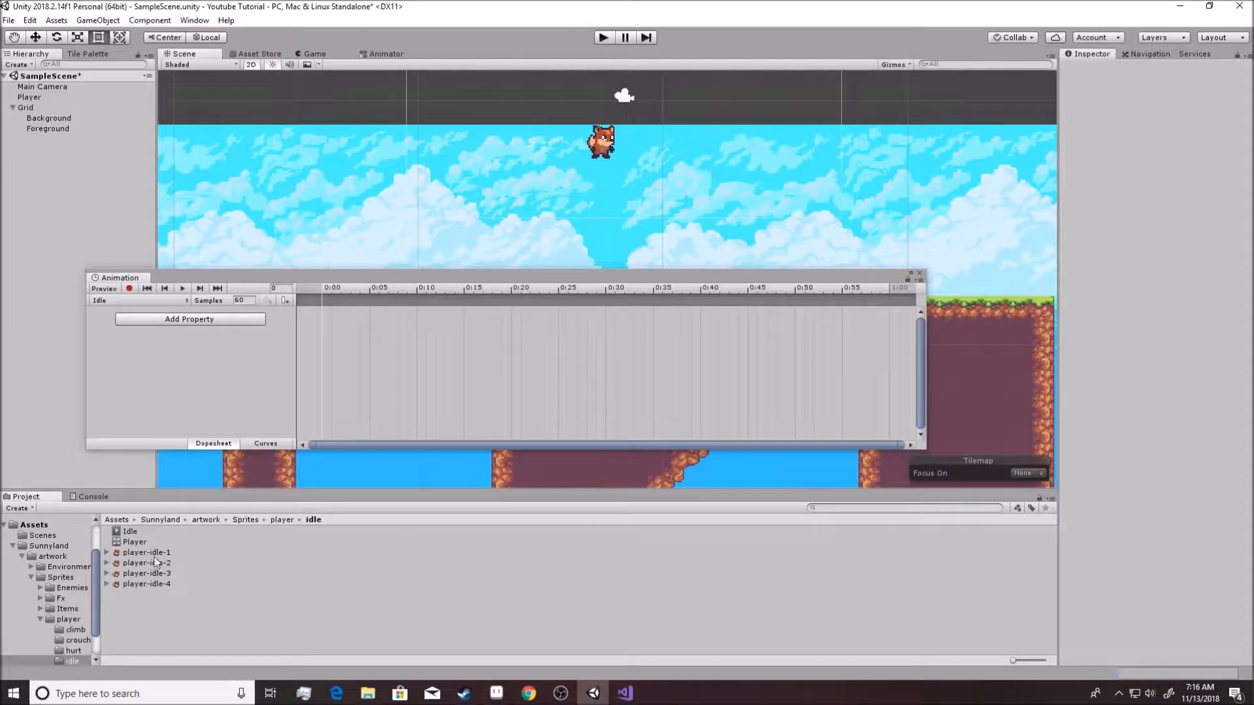
{"action": "left_click", "coordinate": [152, 552]}
{"action": "left_click", "coordinate": [147, 581], "text": "shift"}
{"action": "left_click_drag", "start_coordinate": [150, 554], "coordinate": [312, 329]}
{"action": "left_click", "coordinate": [182, 288]}
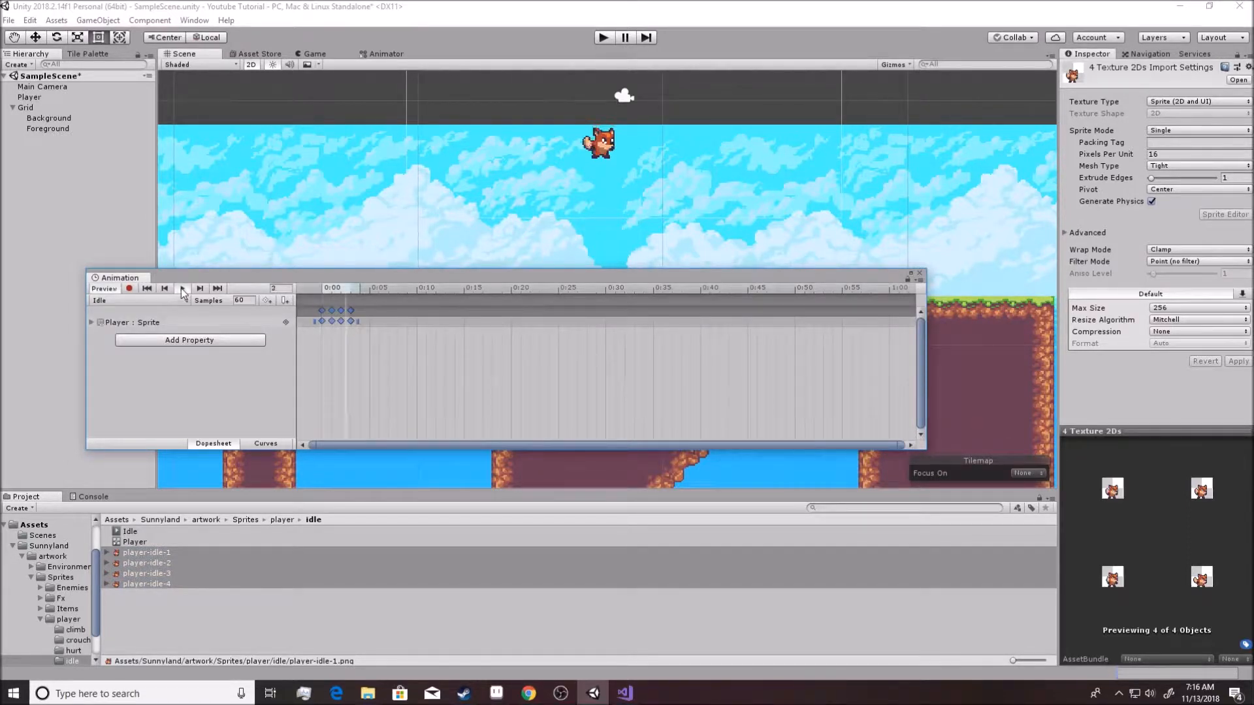
Step: Space the four Idle keyframes five frames apart at 0:00, 0:05, 0:10 and 0:15, and preview the clip
{"action": "left_click", "coordinate": [181, 288]}
{"action": "left_click", "coordinate": [321, 325]}
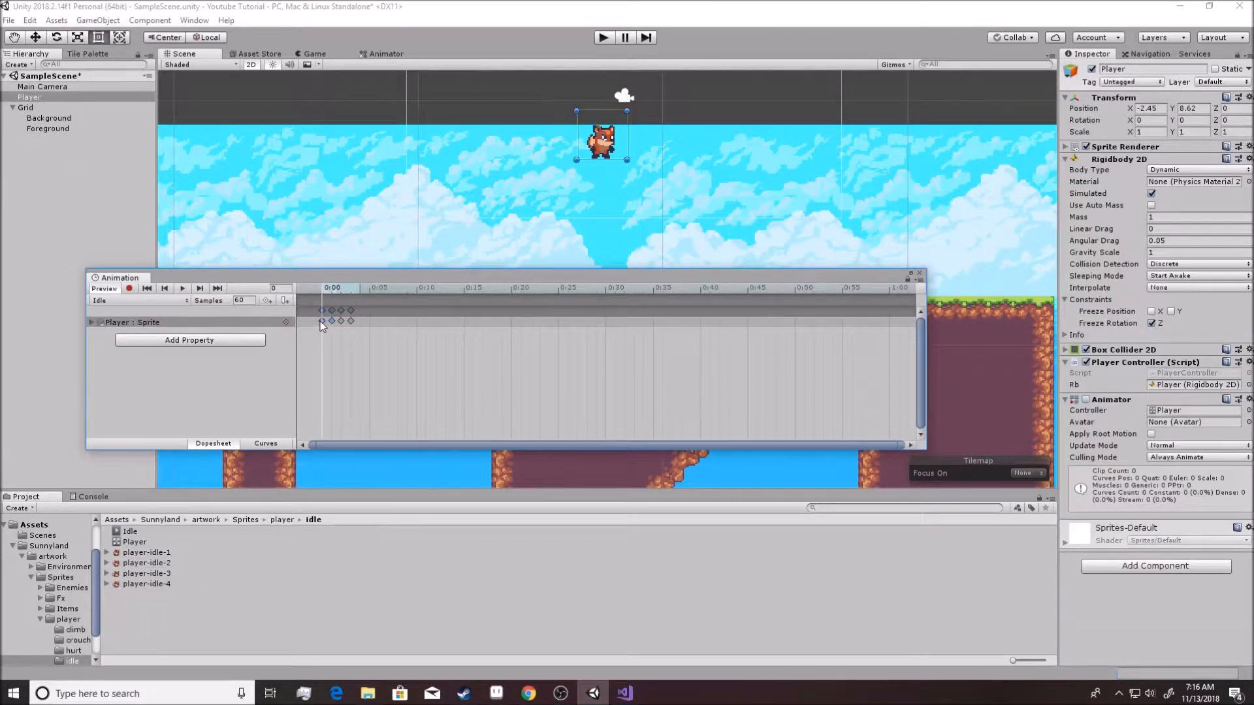
{"action": "left_click", "coordinate": [341, 320]}
{"action": "mouse_move", "coordinate": [323, 288]}
{"action": "left_mouse_down"}
{"action": "mouse_move", "coordinate": [360, 293]}
{"action": "mouse_move", "coordinate": [322, 298]}
{"action": "left_mouse_up"}
{"action": "left_click", "coordinate": [332, 320]}
{"action": "mouse_move", "coordinate": [369, 309]}
{"action": "left_mouse_down"}
{"action": "mouse_move", "coordinate": [417, 312]}
{"action": "mouse_move", "coordinate": [376, 315]}
{"action": "left_mouse_up"}
{"action": "left_click_drag", "start_coordinate": [467, 315], "coordinate": [466, 317]}
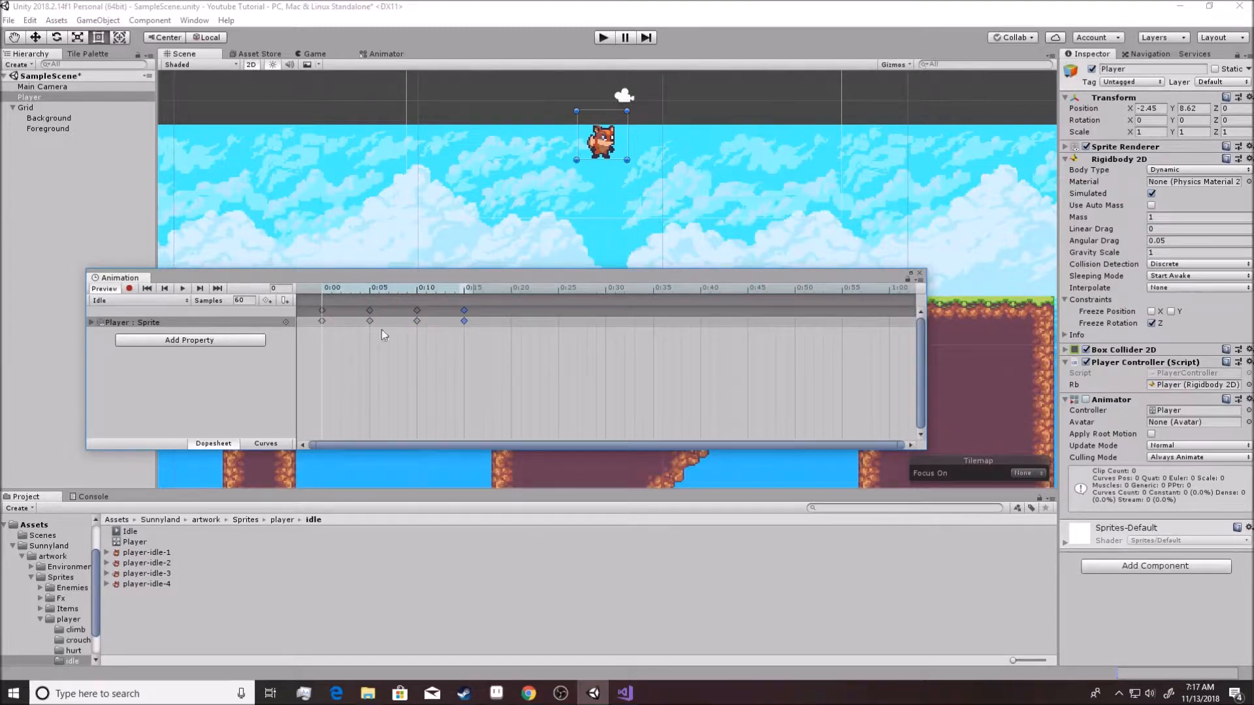
{"action": "left_click", "coordinate": [183, 288]}
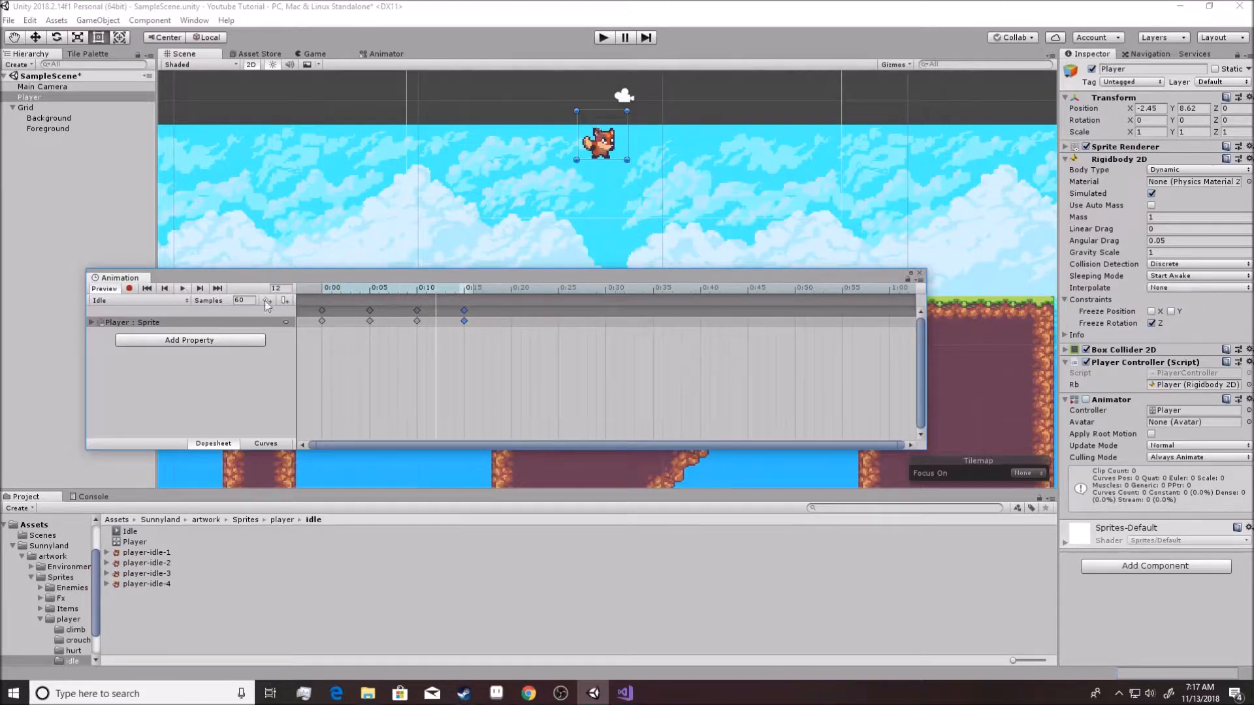
Step: Add player-idle-4 as an extra keyframe at 0:19 of the Idle clip, preview it, and close the Animation window
{"action": "left_click", "coordinate": [472, 288]}
{"action": "mouse_move", "coordinate": [471, 287]}
{"action": "left_mouse_down"}
{"action": "mouse_move", "coordinate": [322, 297]}
{"action": "mouse_move", "coordinate": [468, 293]}
{"action": "left_mouse_up"}
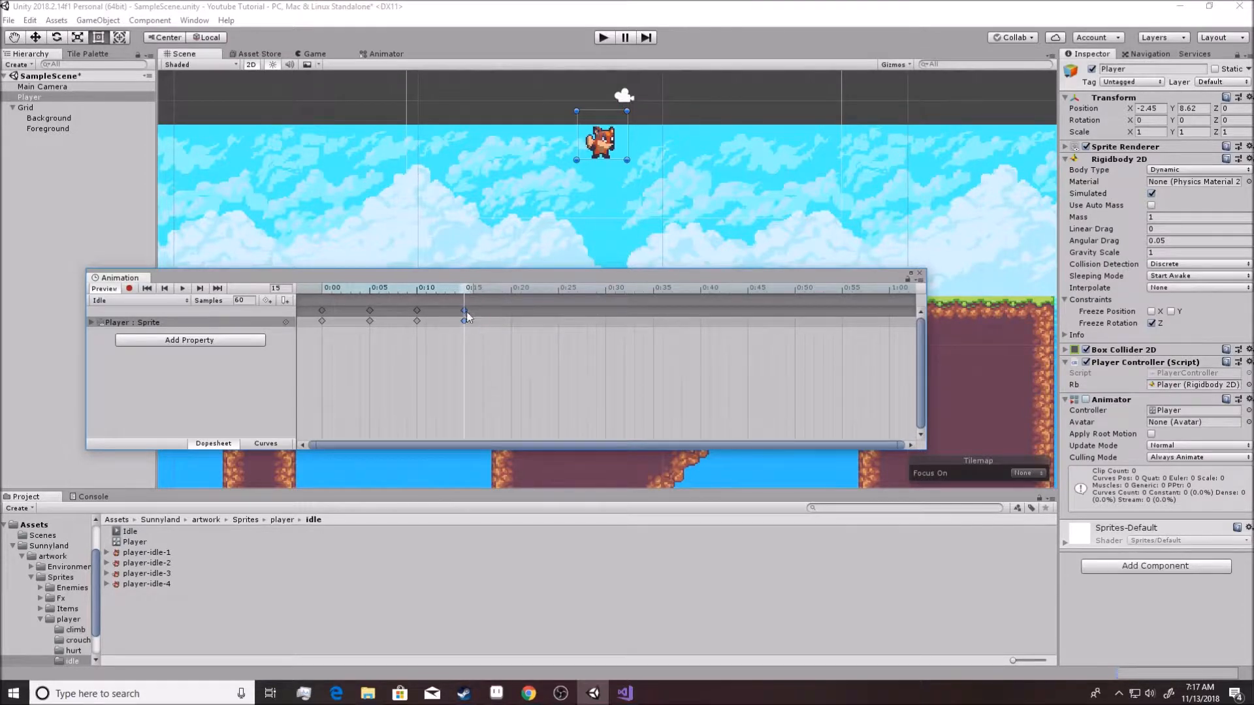
{"action": "left_click_drag", "start_coordinate": [152, 585], "coordinate": [504, 315]}
{"action": "left_click", "coordinate": [186, 288]}
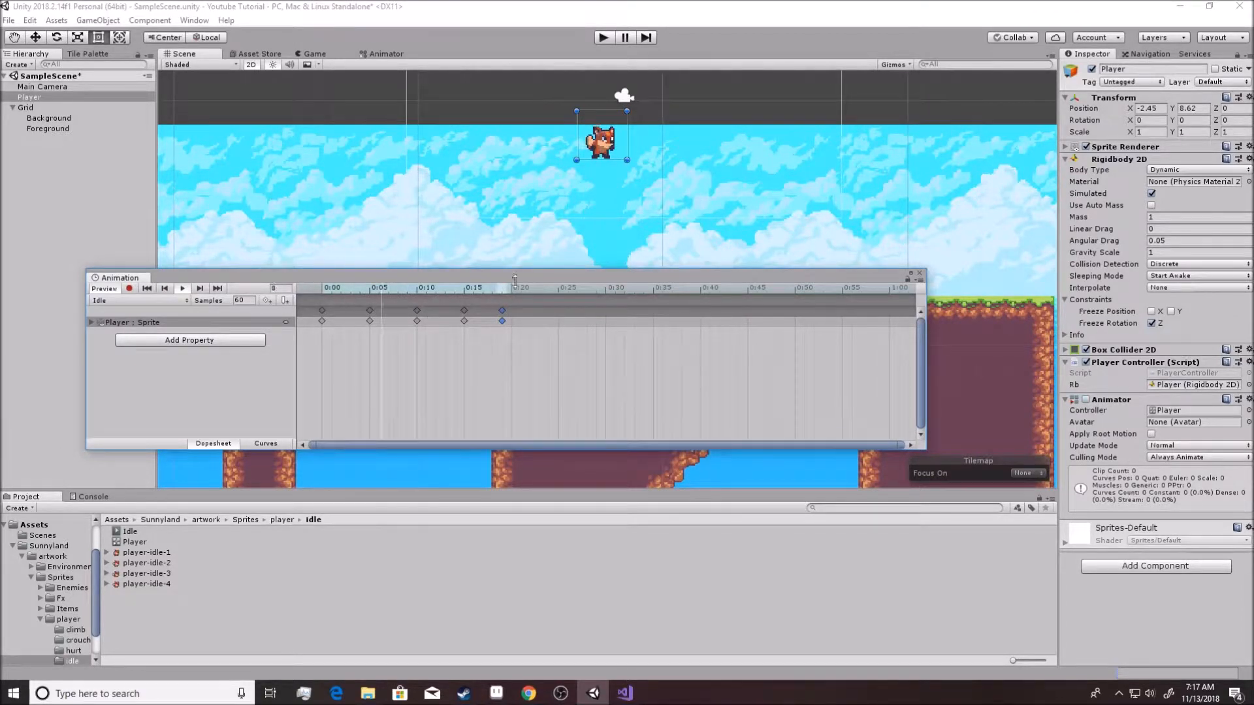
{"action": "left_click", "coordinate": [921, 275]}
Step: Inspect the Idle clip's settings and run the scene with Player selected to check the idle animation
{"action": "left_click", "coordinate": [130, 533]}
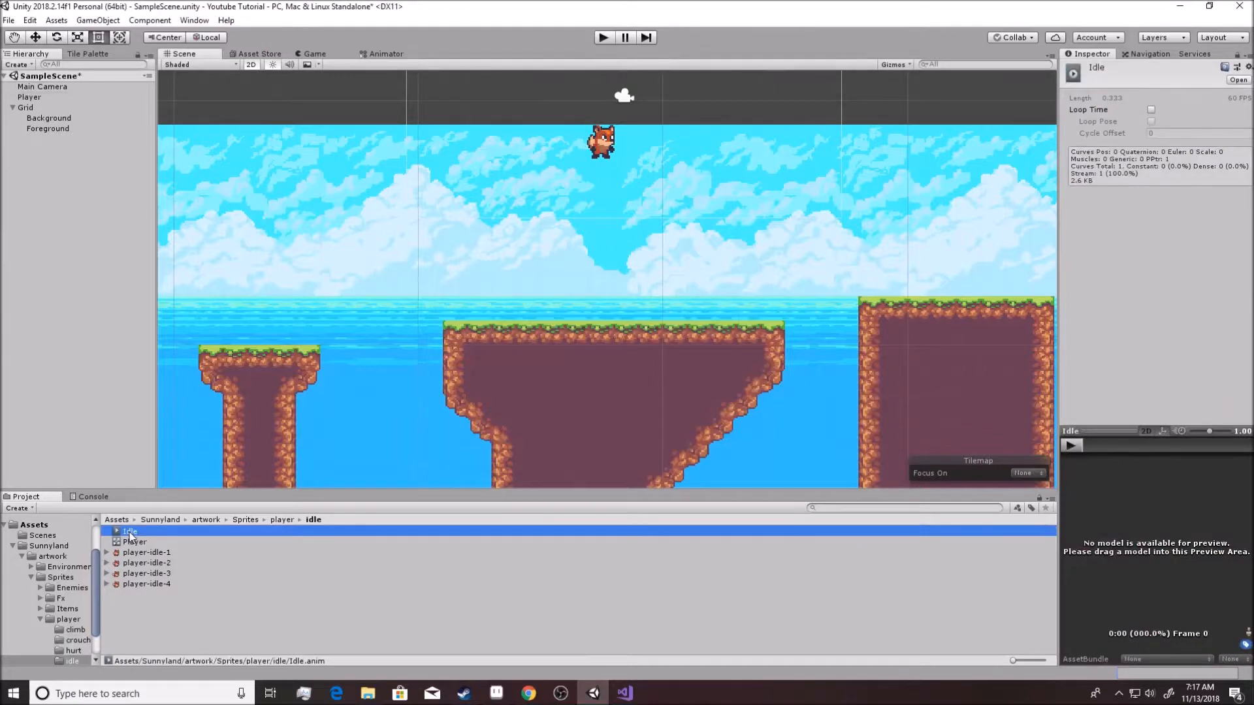
{"action": "left_click", "coordinate": [40, 97]}
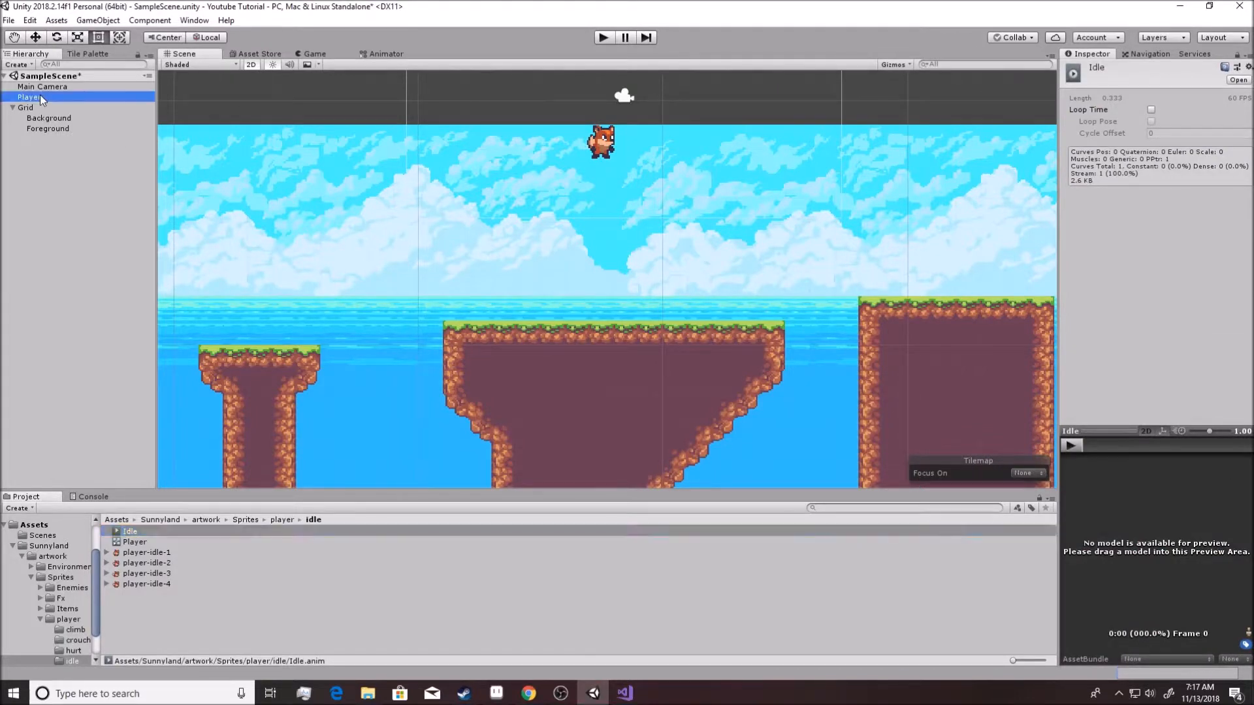
{"action": "left_click", "coordinate": [604, 37]}
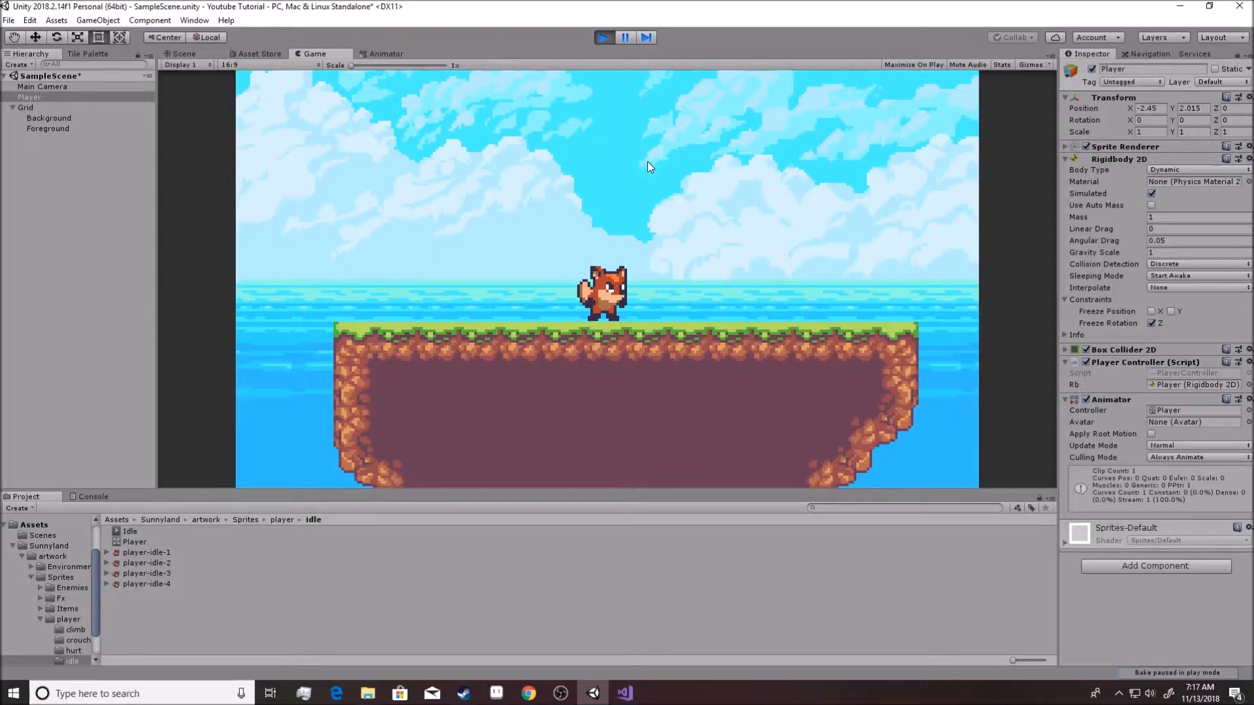
{"action": "left_click", "coordinate": [602, 37]}
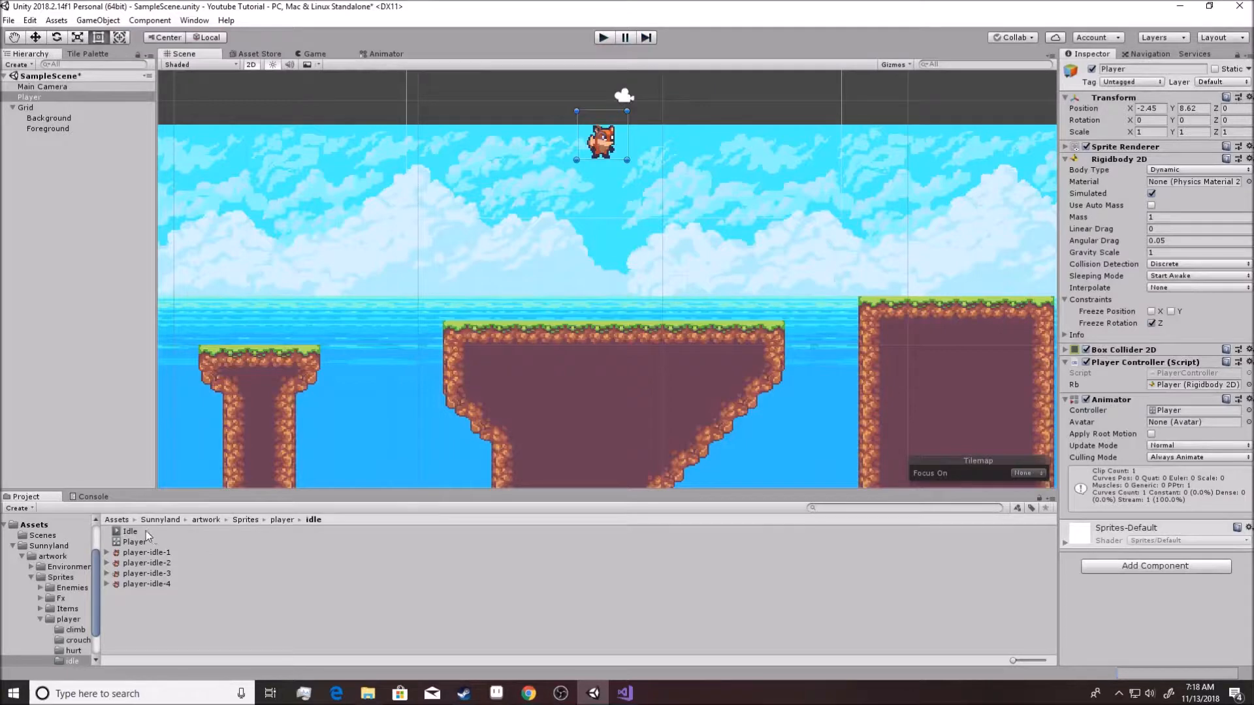
Step: Enable Loop Time on the Idle clip and play-test the scene by moving the fox in both directions
{"action": "left_click", "coordinate": [128, 532]}
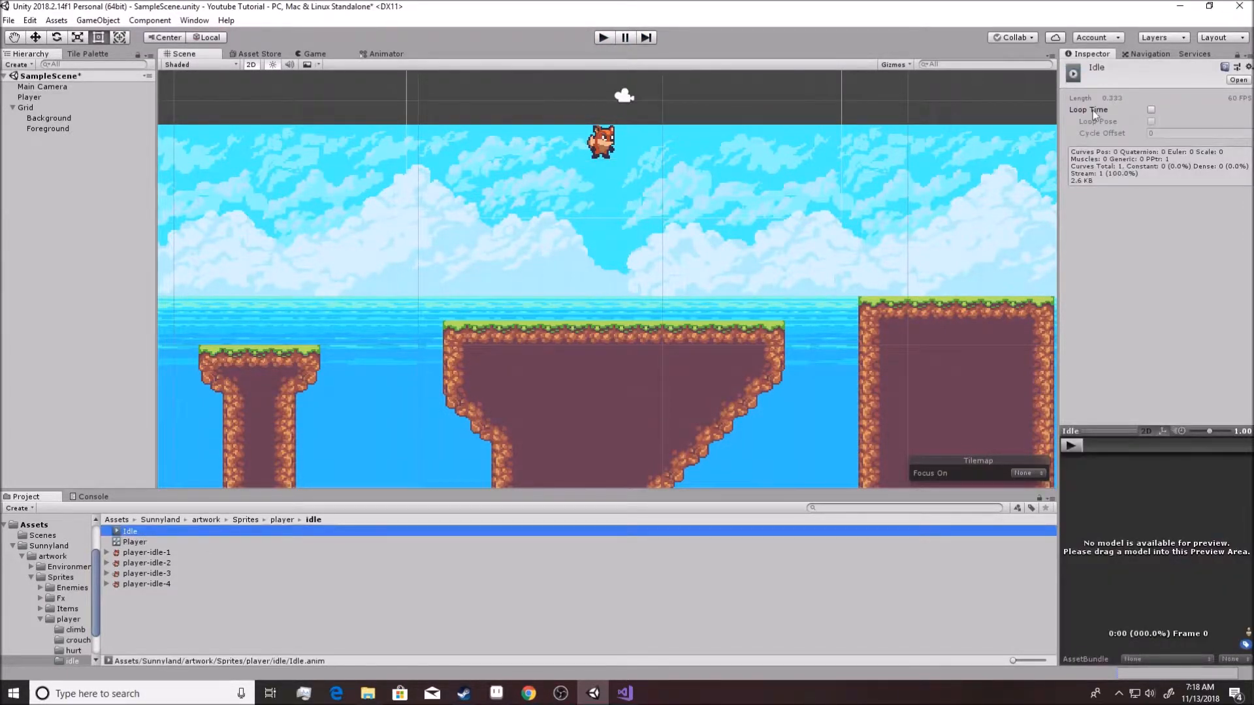
{"action": "left_click", "coordinate": [1151, 109]}
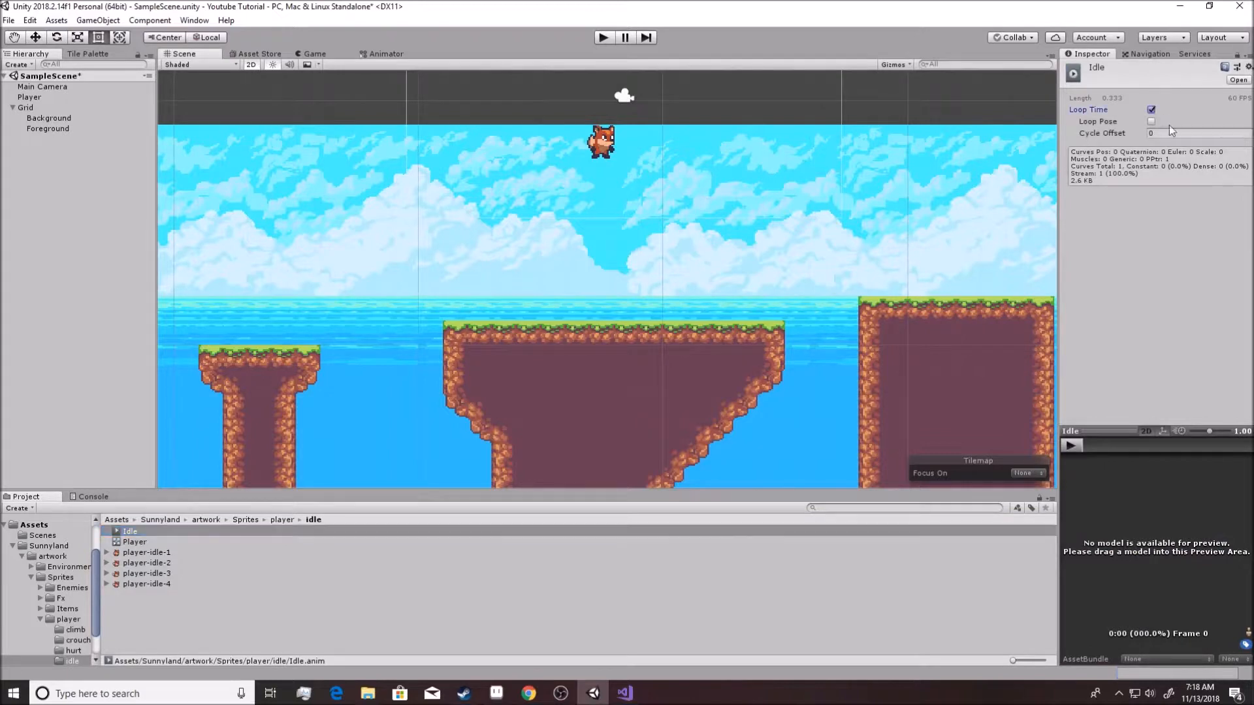
{"action": "left_click", "coordinate": [601, 37]}
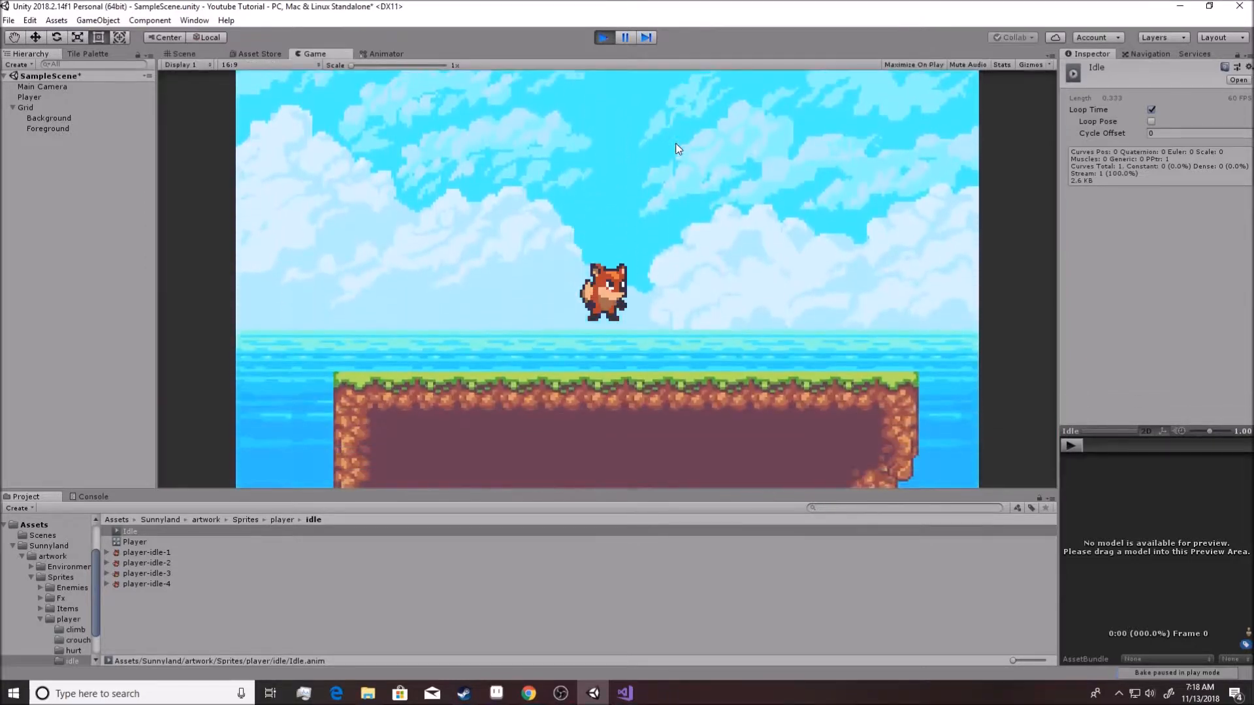
{"action": "key", "text": "Right"}
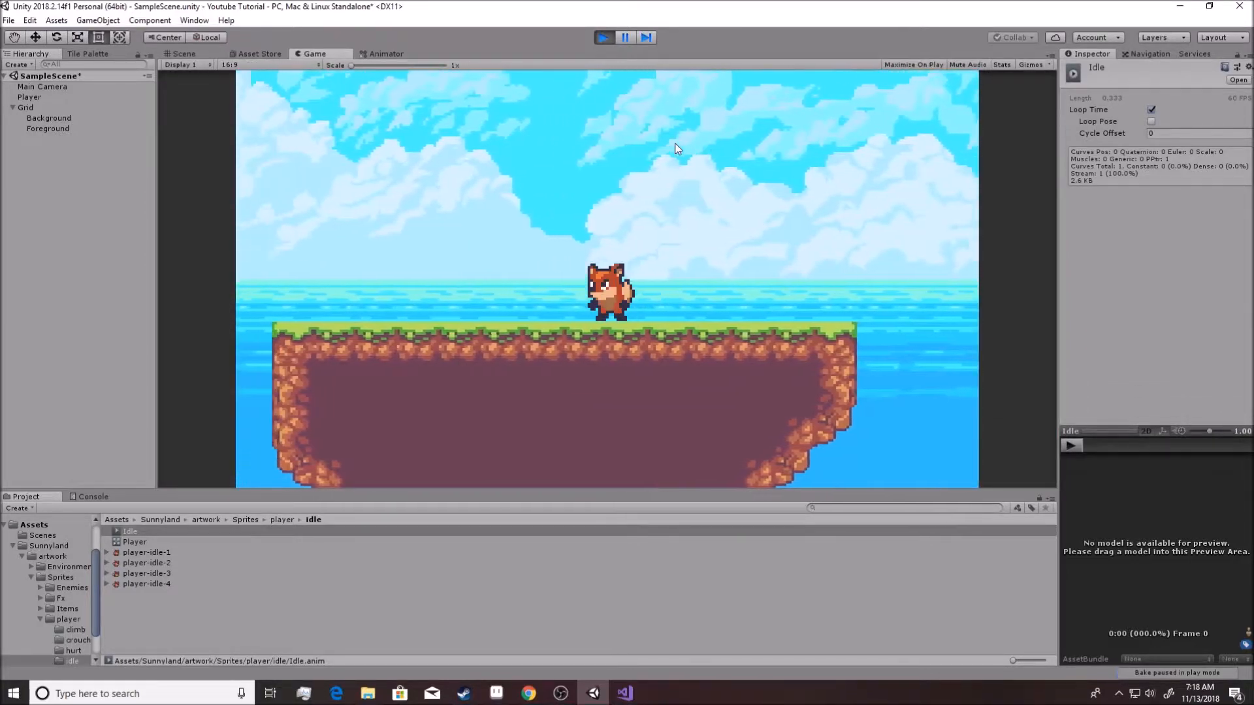
{"action": "key", "text": "Left"}
{"action": "key", "text": "Right"}
{"action": "key", "text": "Right"}
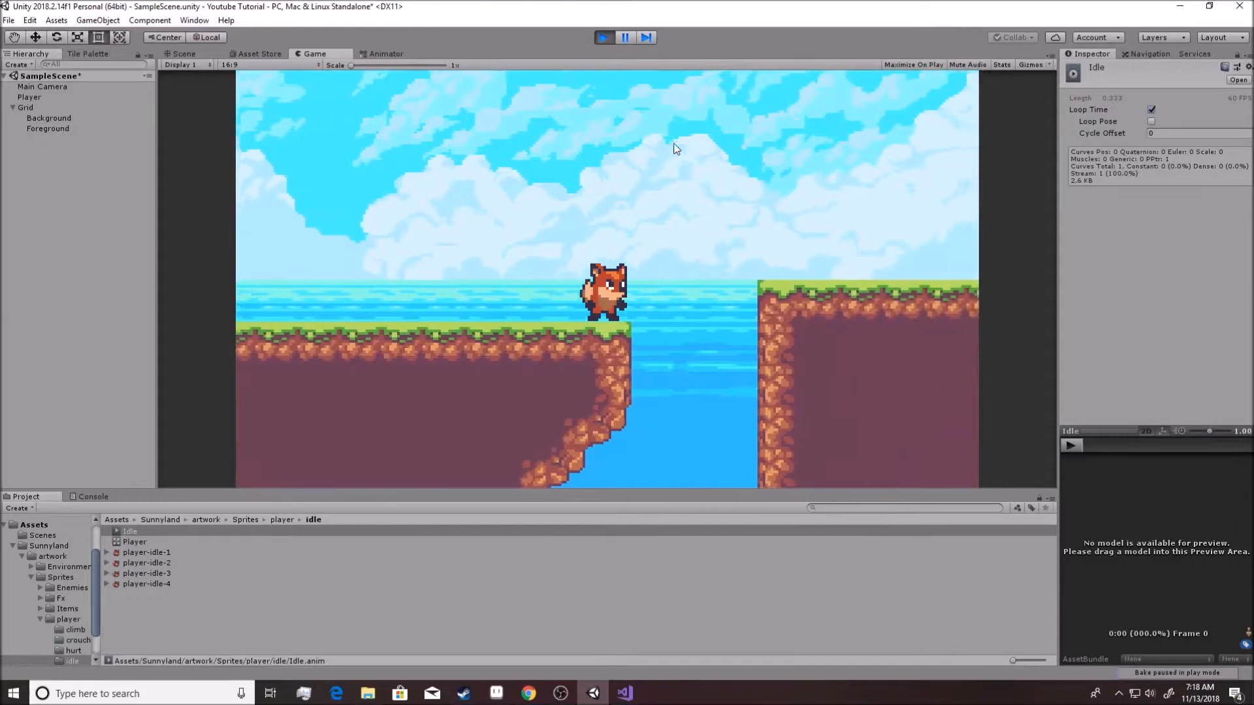
{"action": "key", "text": "Left"}
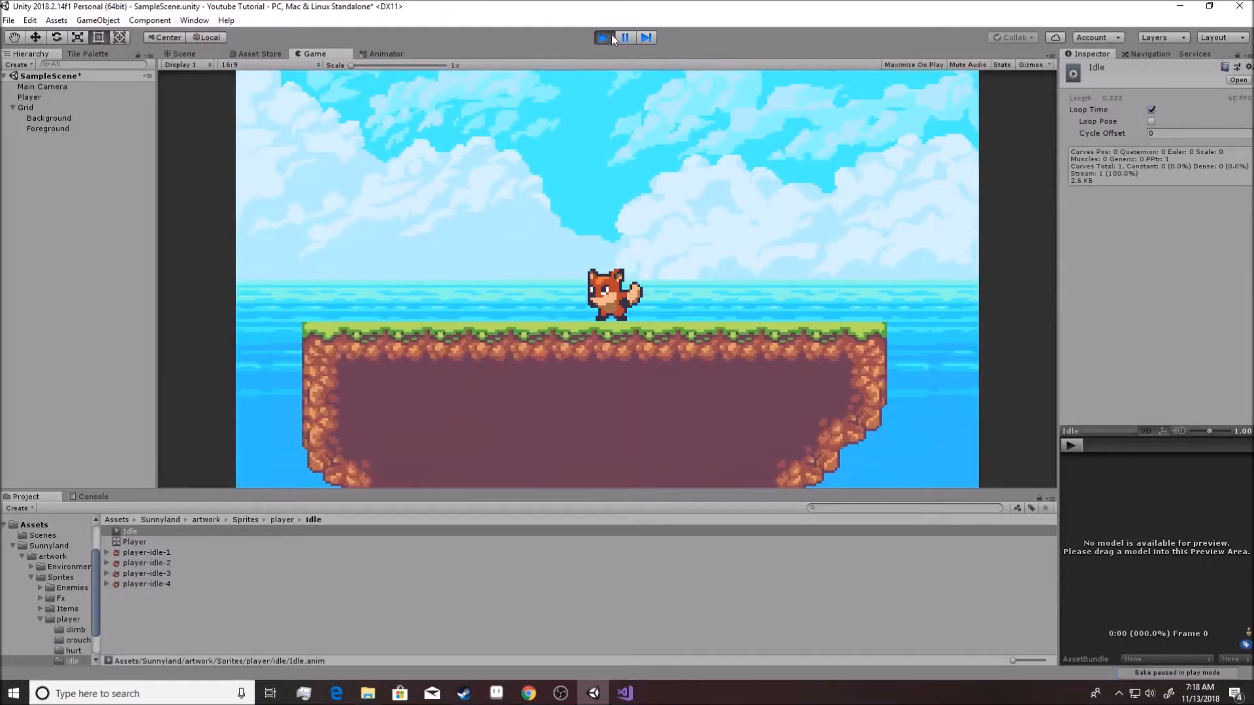
{"action": "left_click", "coordinate": [604, 37]}
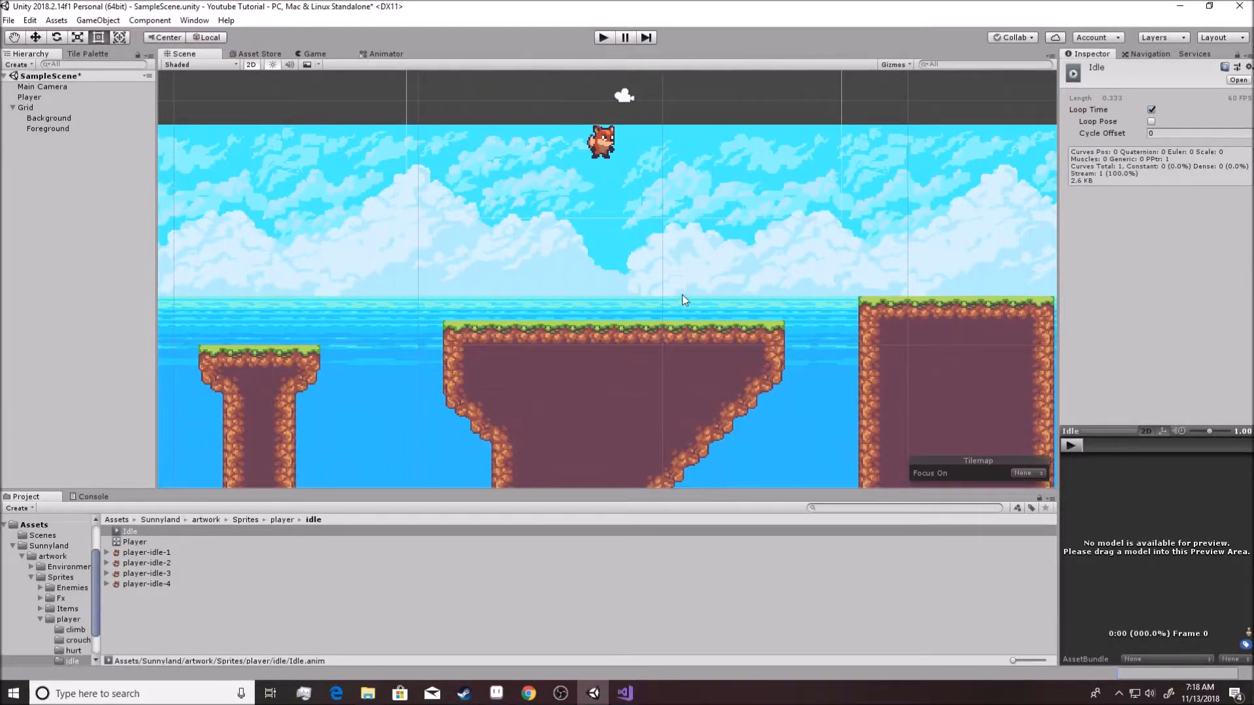
Step: Create a new Animation clip named Run in the player's run sprites folder
{"action": "left_click", "coordinate": [288, 520]}
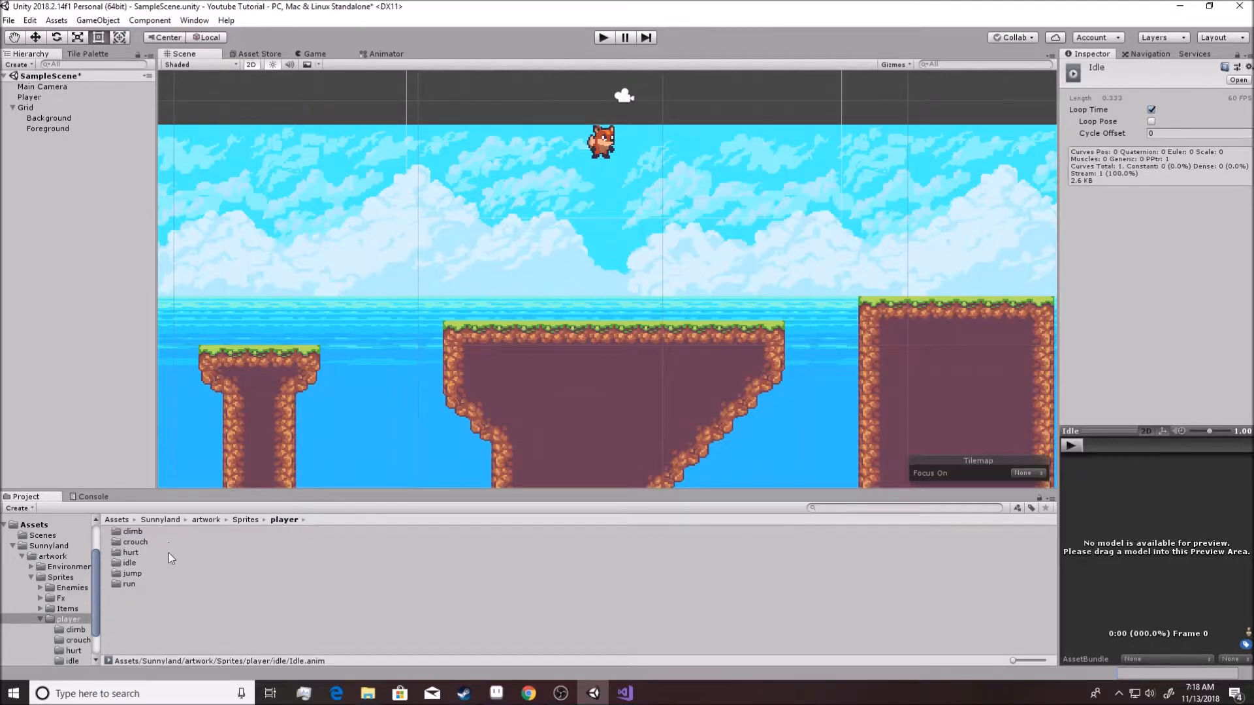
{"action": "double_click", "coordinate": [156, 580]}
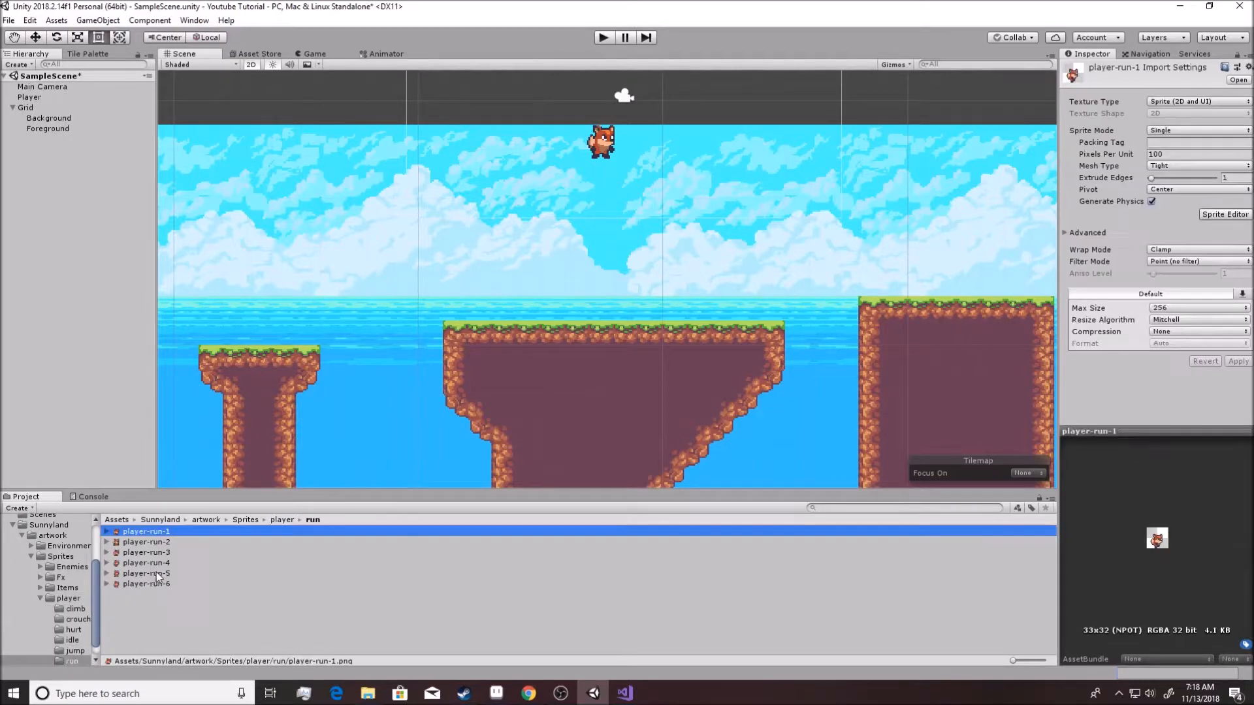
{"action": "left_click", "coordinate": [157, 606]}
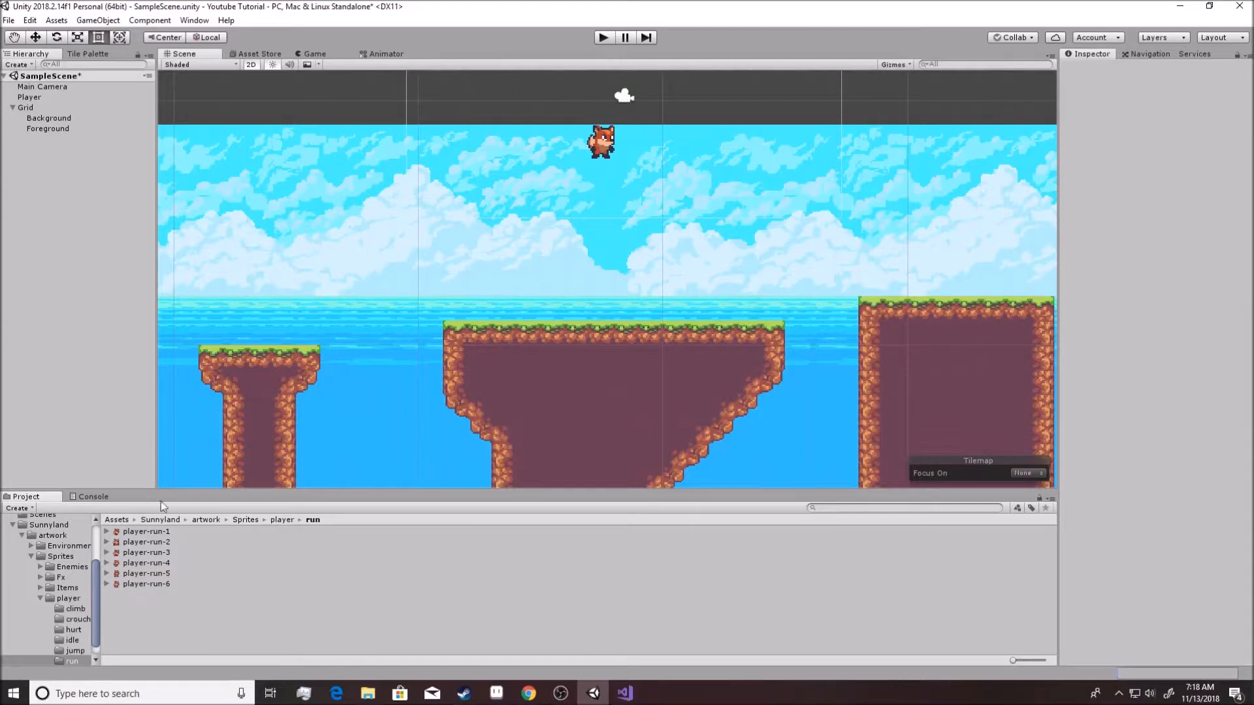
{"action": "right_click", "coordinate": [166, 610]}
{"action": "left_click", "coordinate": [149, 611]}
{"action": "right_click", "coordinate": [166, 612]}
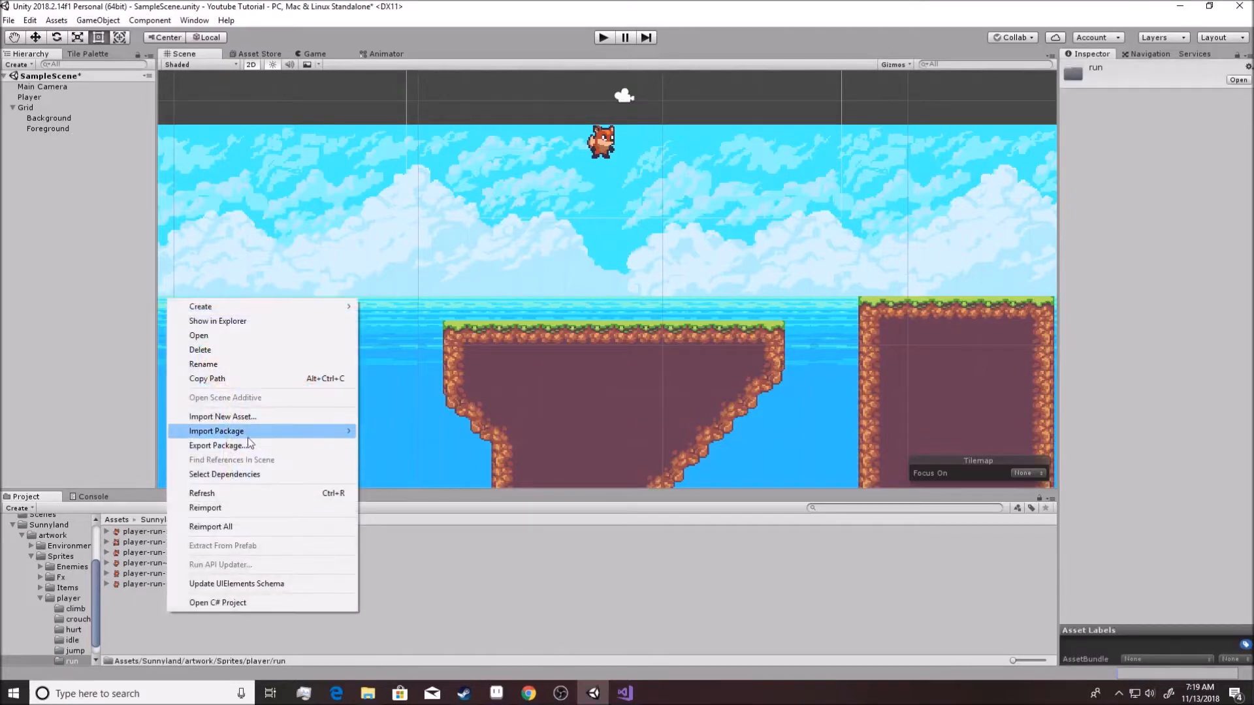
{"action": "mouse_move", "coordinate": [244, 306]}
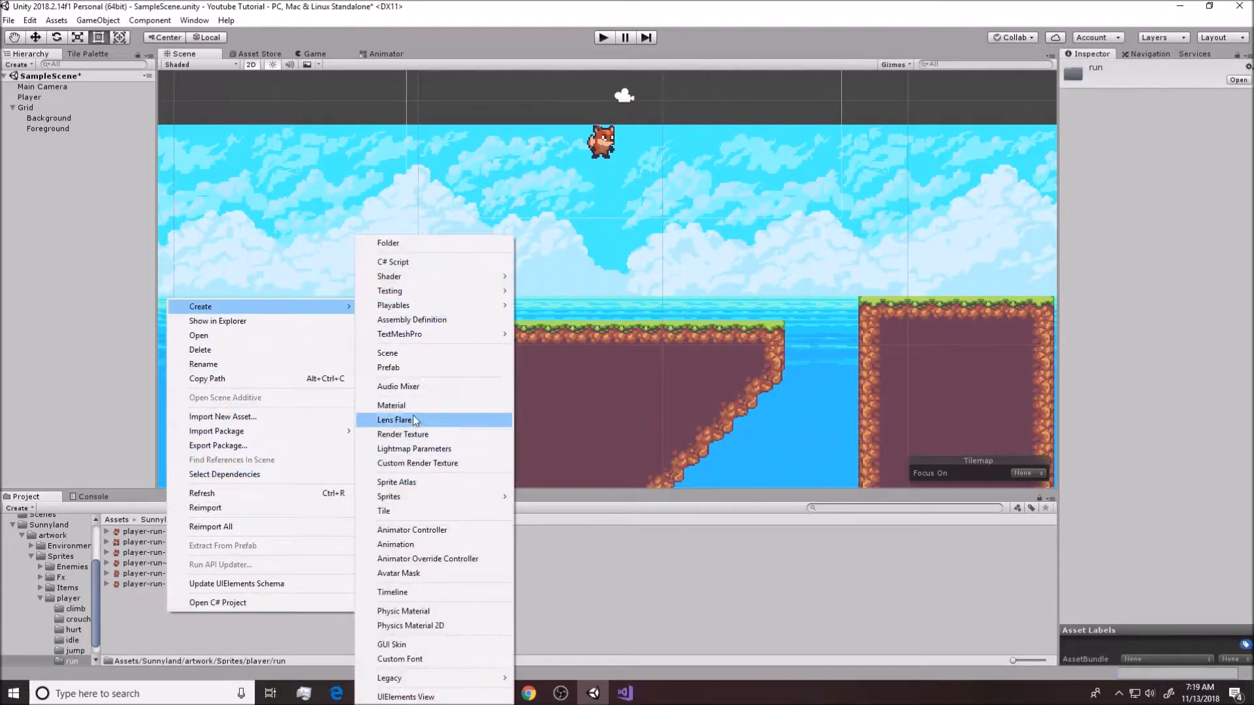
{"action": "left_click", "coordinate": [396, 545]}
{"action": "type", "text": "Run"}
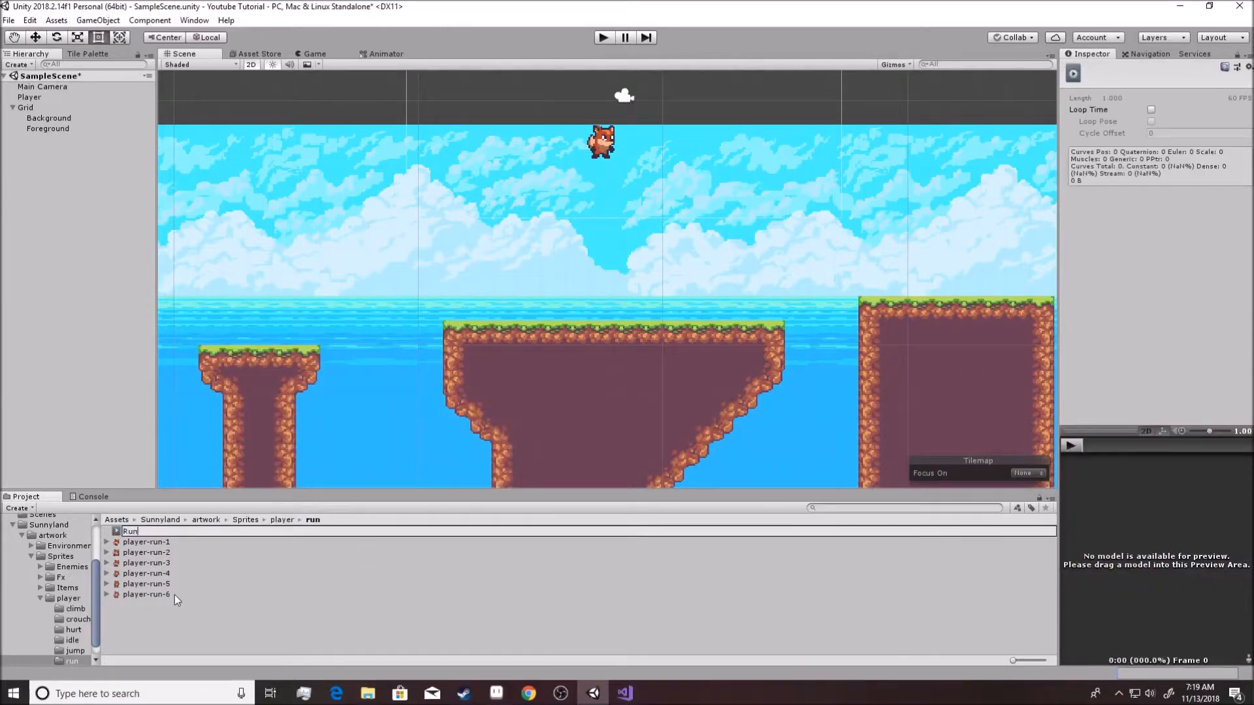
{"action": "key", "text": "Return"}
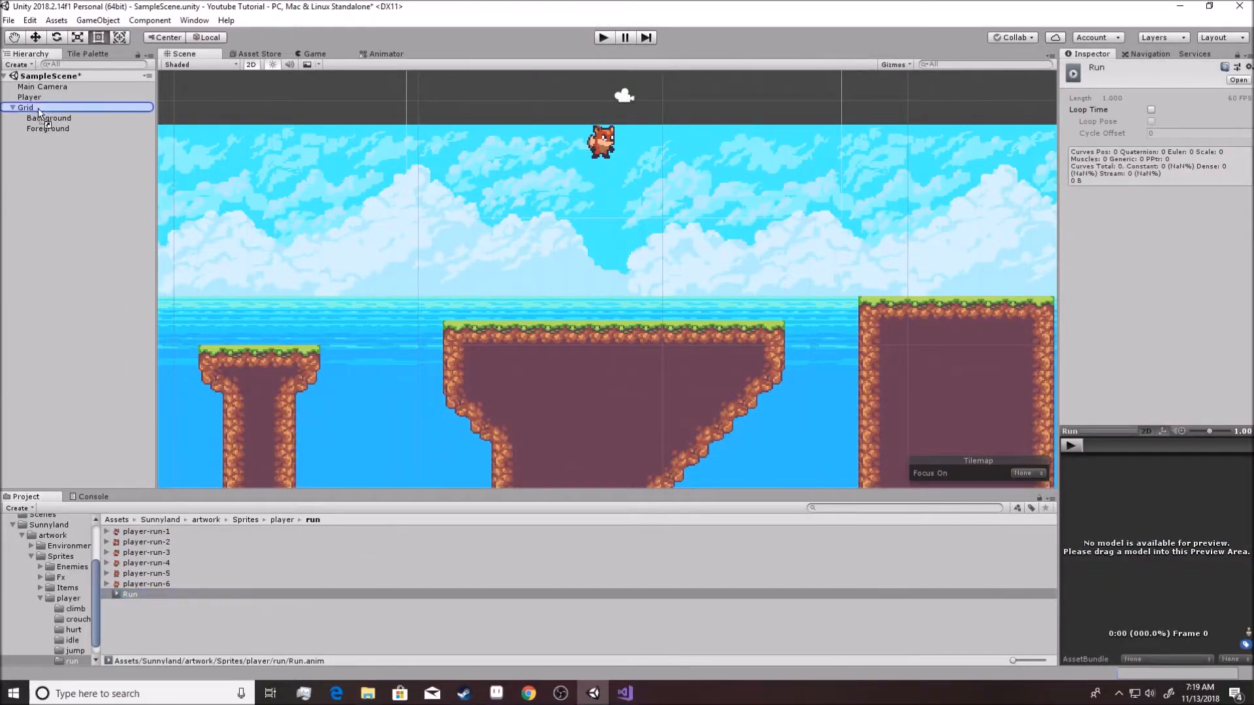
Step: Assign the Run clip to the Player and place its state directly above Idle in the Animator graph
{"action": "left_click", "coordinate": [365, 57]}
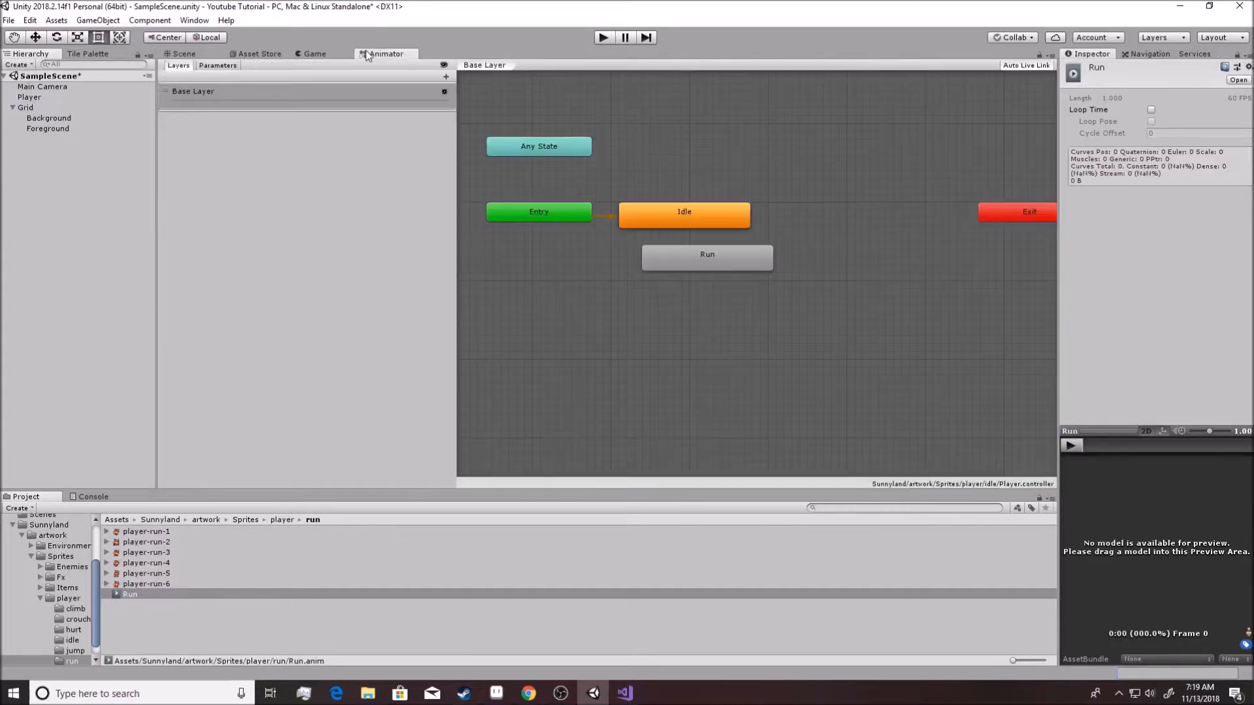
{"action": "left_click_drag", "start_coordinate": [716, 264], "coordinate": [671, 153]}
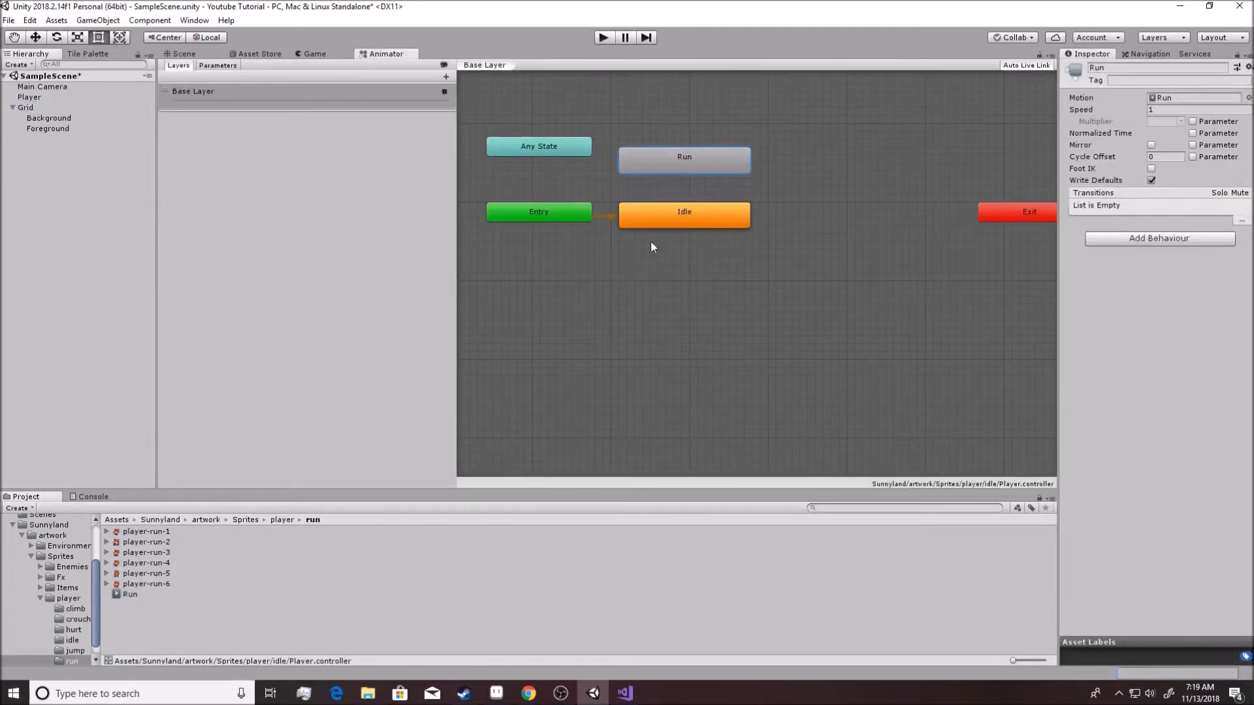
Step: Return to the Scene view, open the Animation window for the Player, and switch it to the Run clip
{"action": "left_click", "coordinate": [175, 54]}
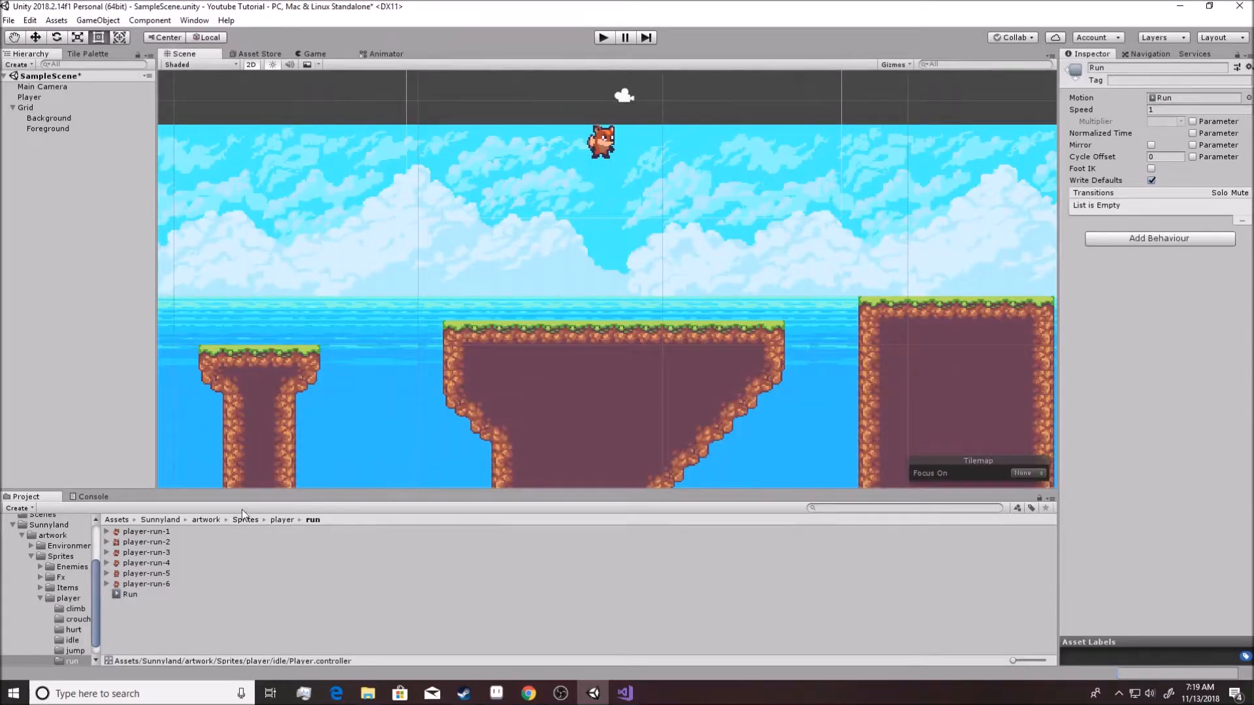
{"action": "left_click", "coordinate": [26, 96]}
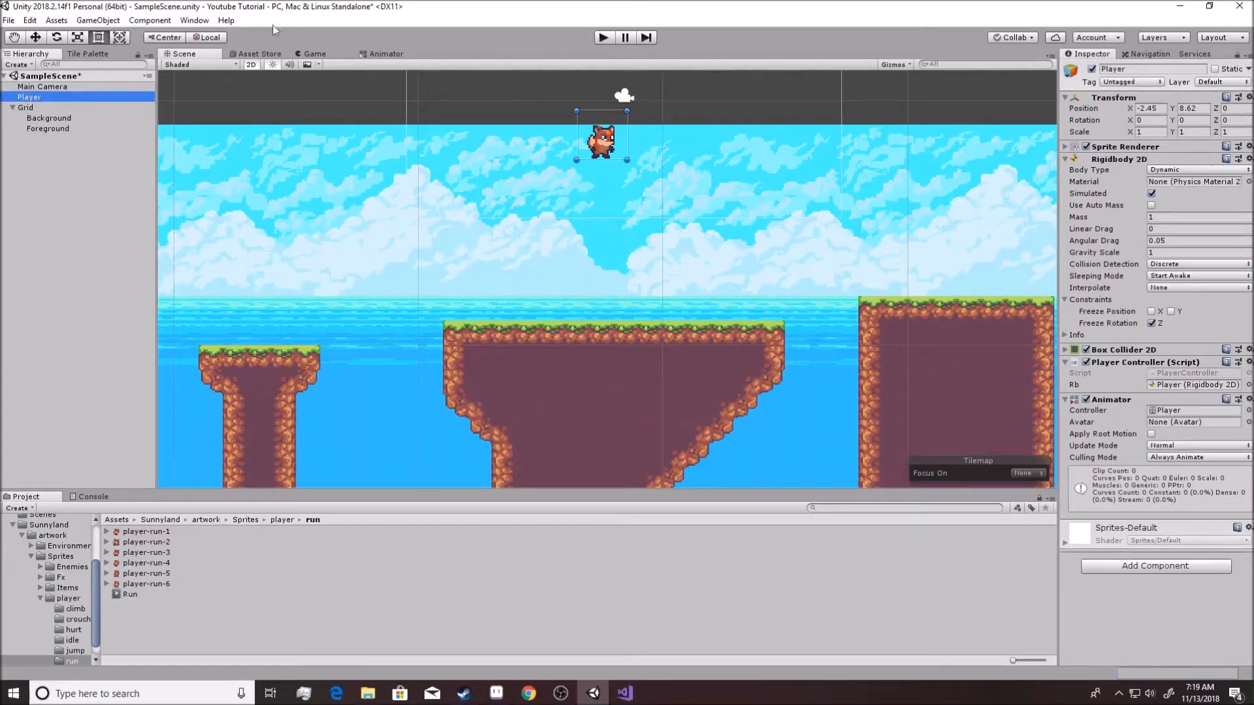
{"action": "left_click", "coordinate": [197, 21]}
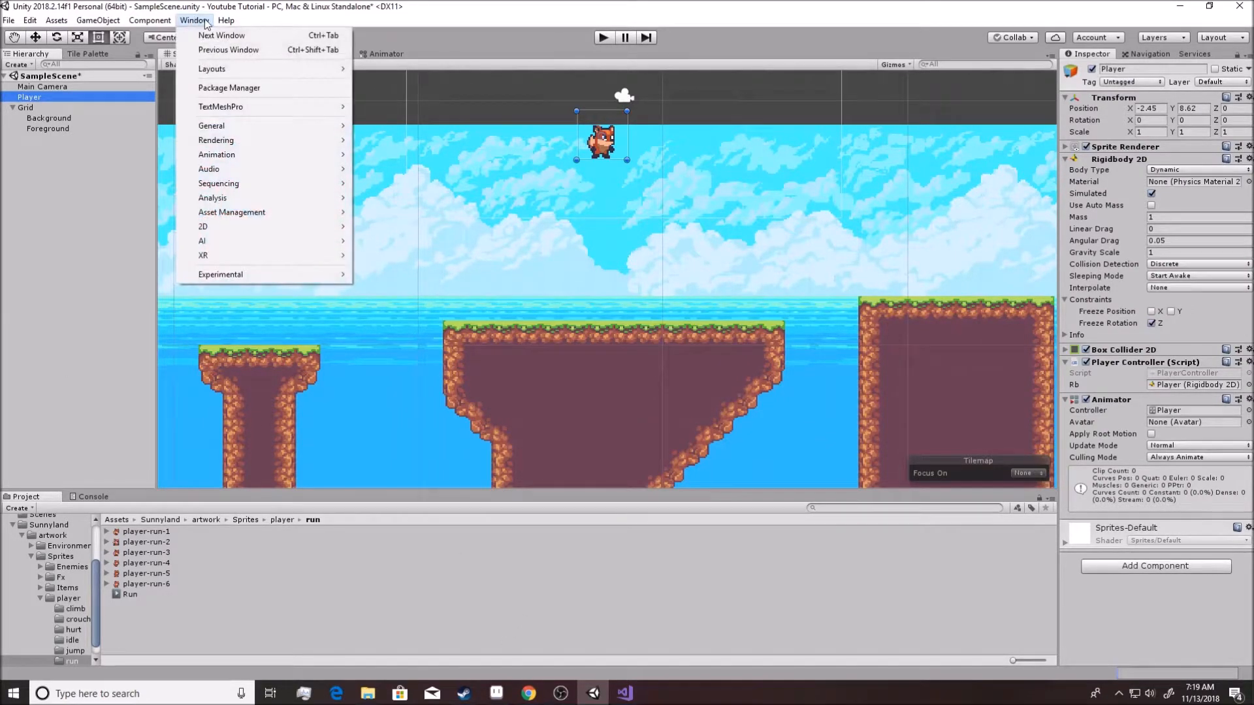
{"action": "mouse_move", "coordinate": [264, 155]}
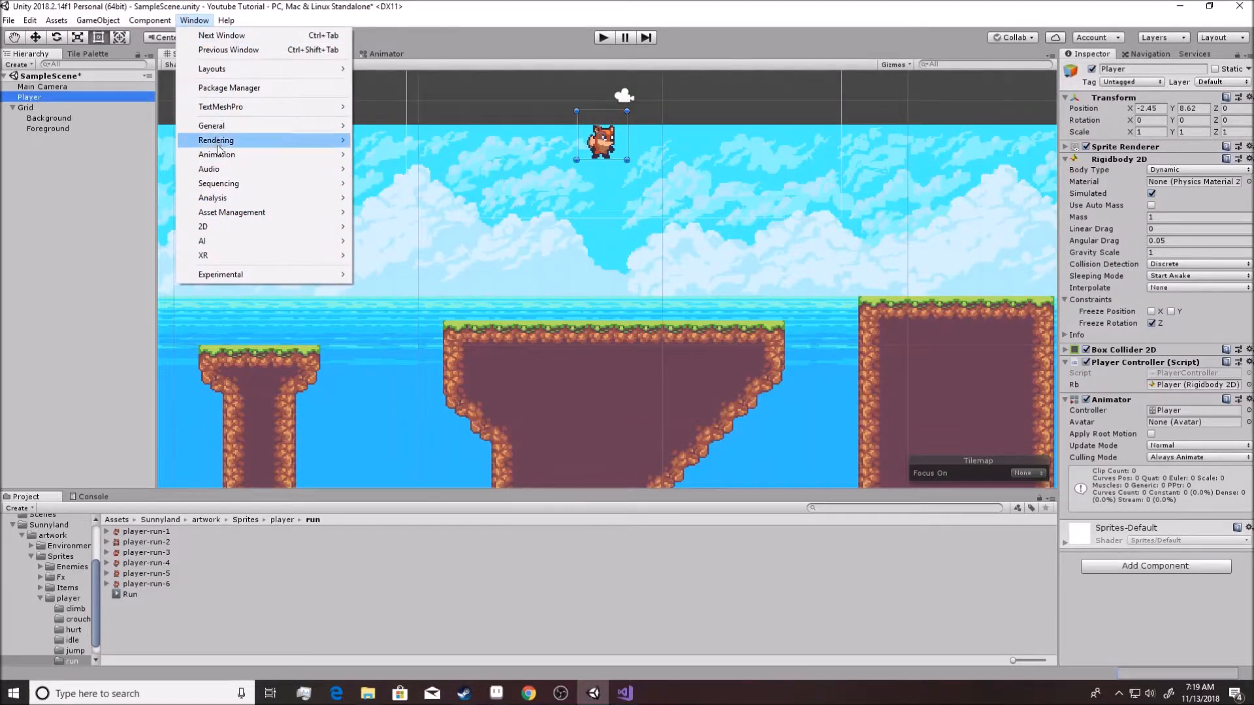
{"action": "mouse_move", "coordinate": [219, 154]}
{"action": "left_click", "coordinate": [415, 158]}
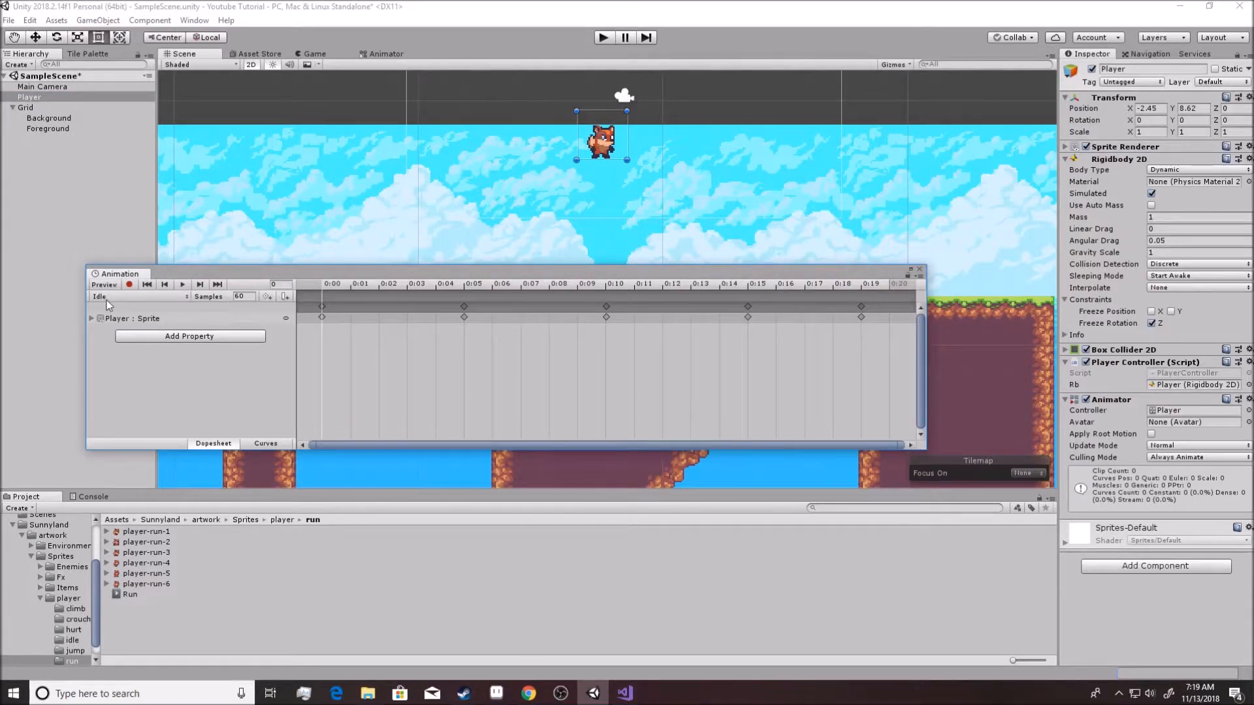
{"action": "left_click", "coordinate": [187, 296]}
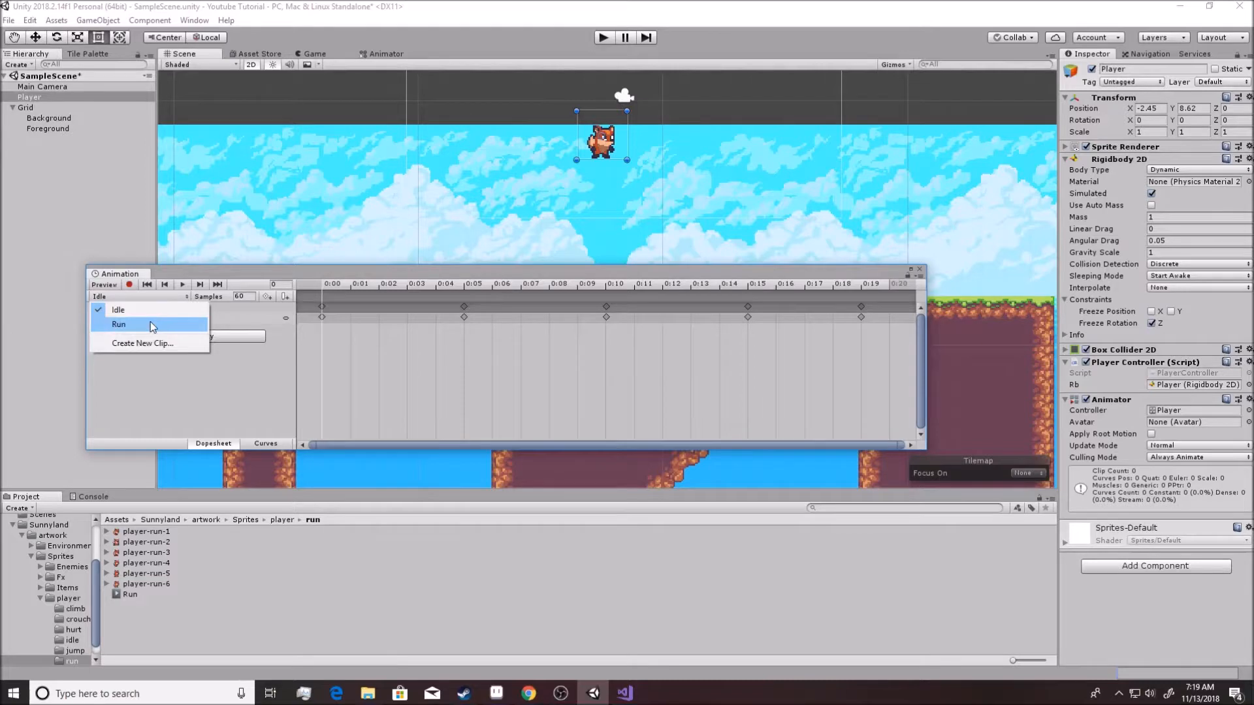
{"action": "left_click", "coordinate": [150, 321]}
Step: Add player-run-1 through player-run-6 as sprite keyframes at the start of the Run clip
{"action": "left_click", "coordinate": [160, 533]}
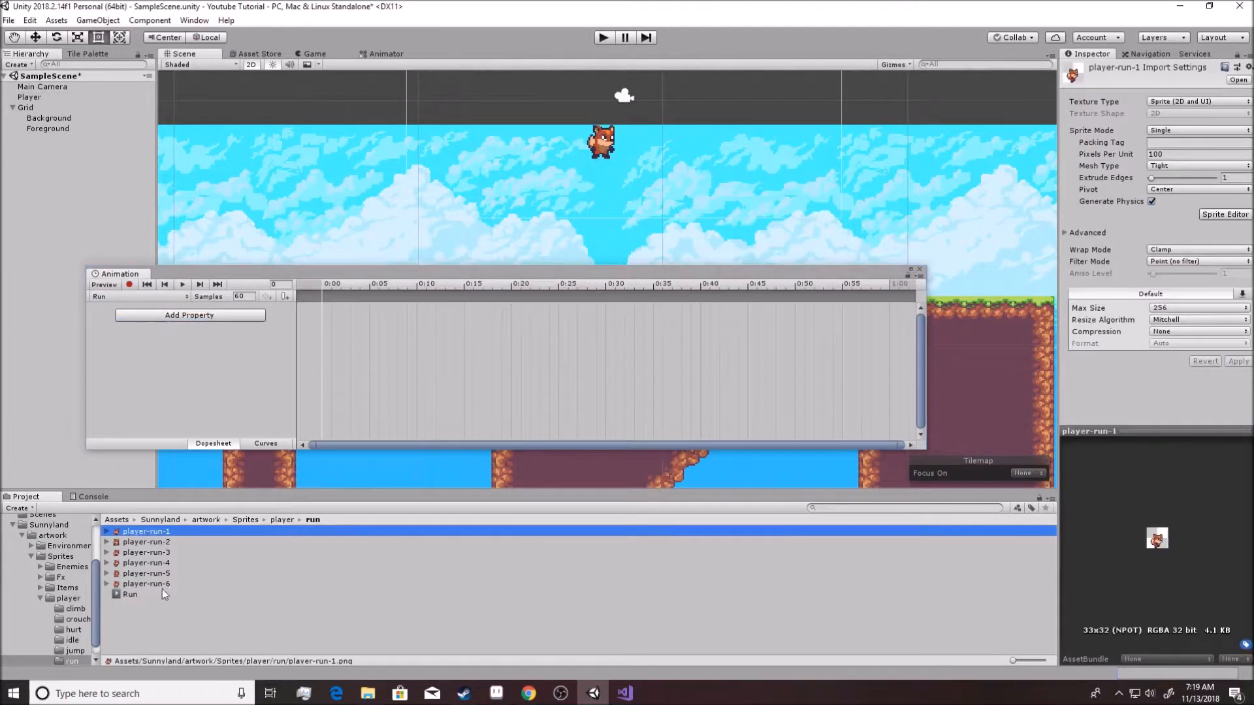
{"action": "left_click", "coordinate": [159, 587], "text": "shift"}
{"action": "left_click_drag", "start_coordinate": [156, 535], "coordinate": [324, 318]}
Step: Space the six Run keyframes five frames apart from 0:00 to 0:25 and preview the clip
{"action": "left_click", "coordinate": [369, 317]}
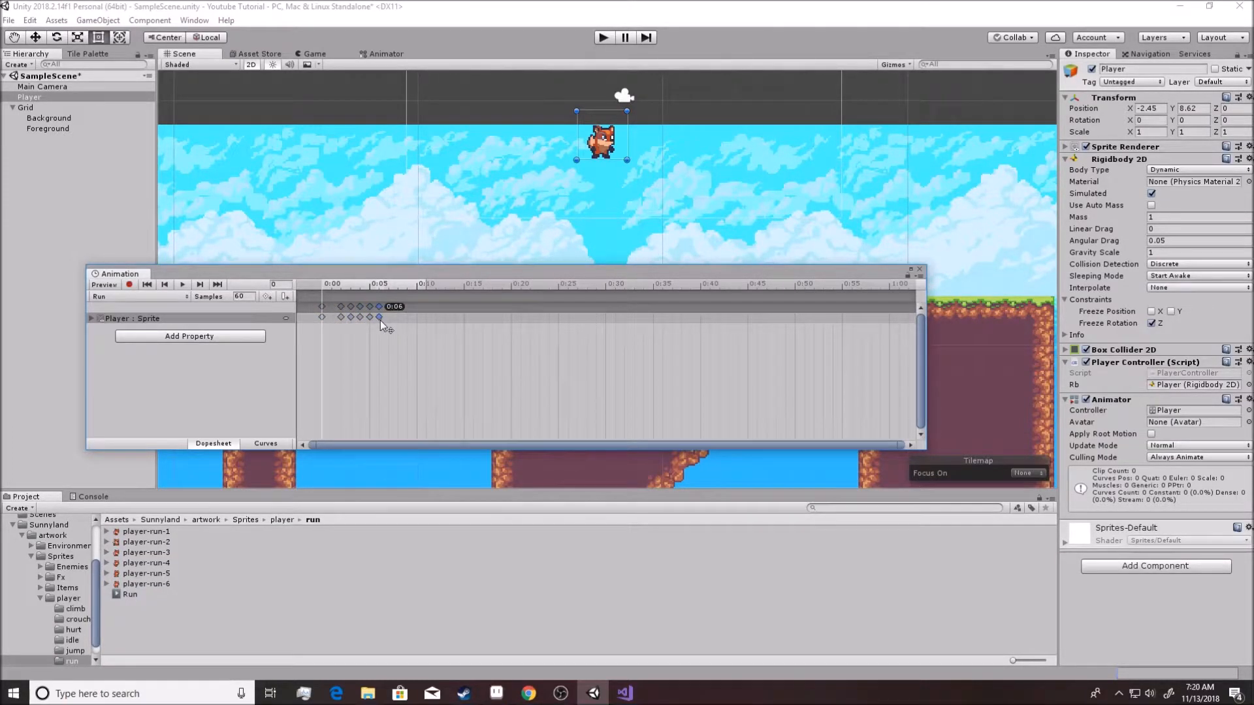
{"action": "left_click", "coordinate": [341, 318], "text": "shift"}
{"action": "left_click_drag", "start_coordinate": [360, 317], "coordinate": [512, 316]}
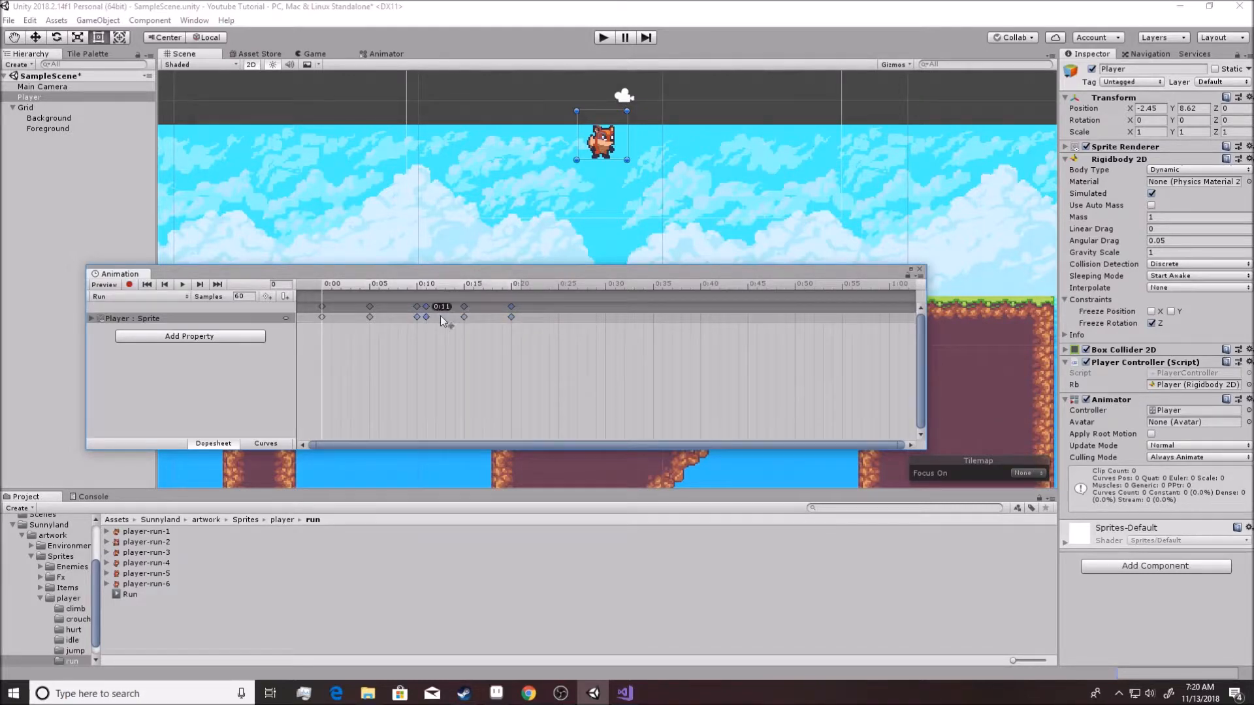
{"action": "left_click", "coordinate": [185, 284]}
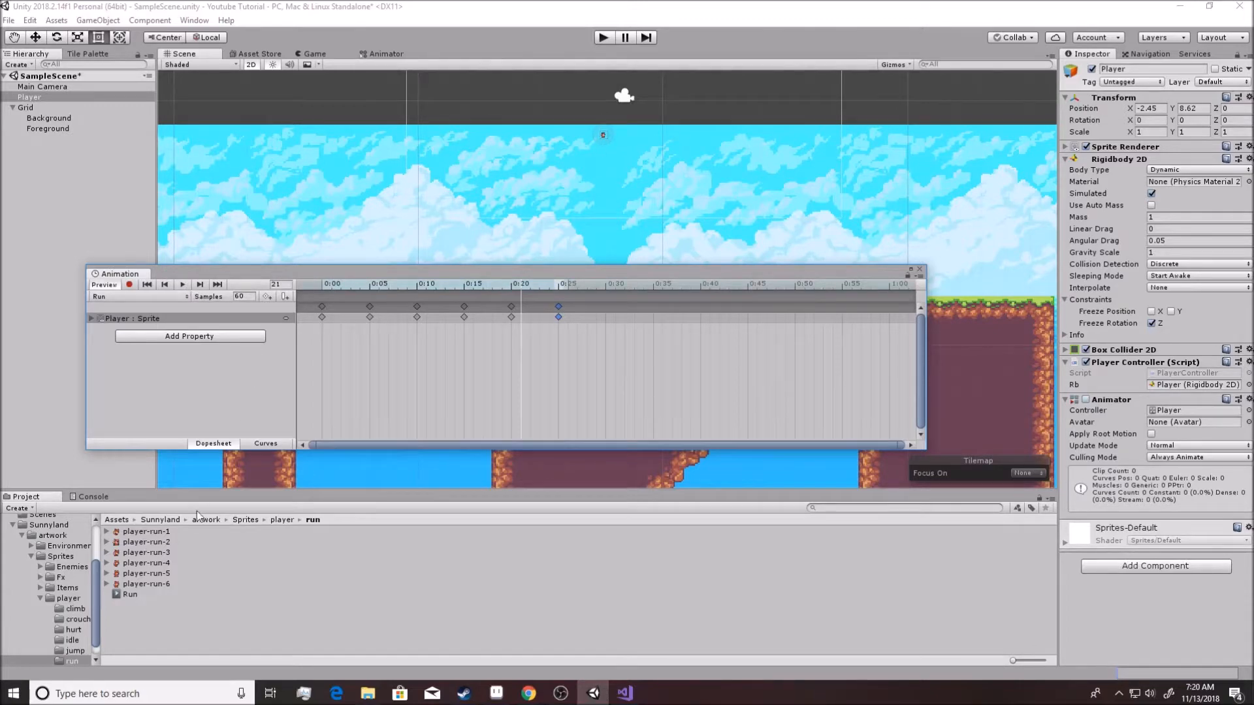
Step: Set Pixels Per Unit to 16 for player-run-1 through player-run-6 and preview the Run clip
{"action": "left_click", "coordinate": [145, 531]}
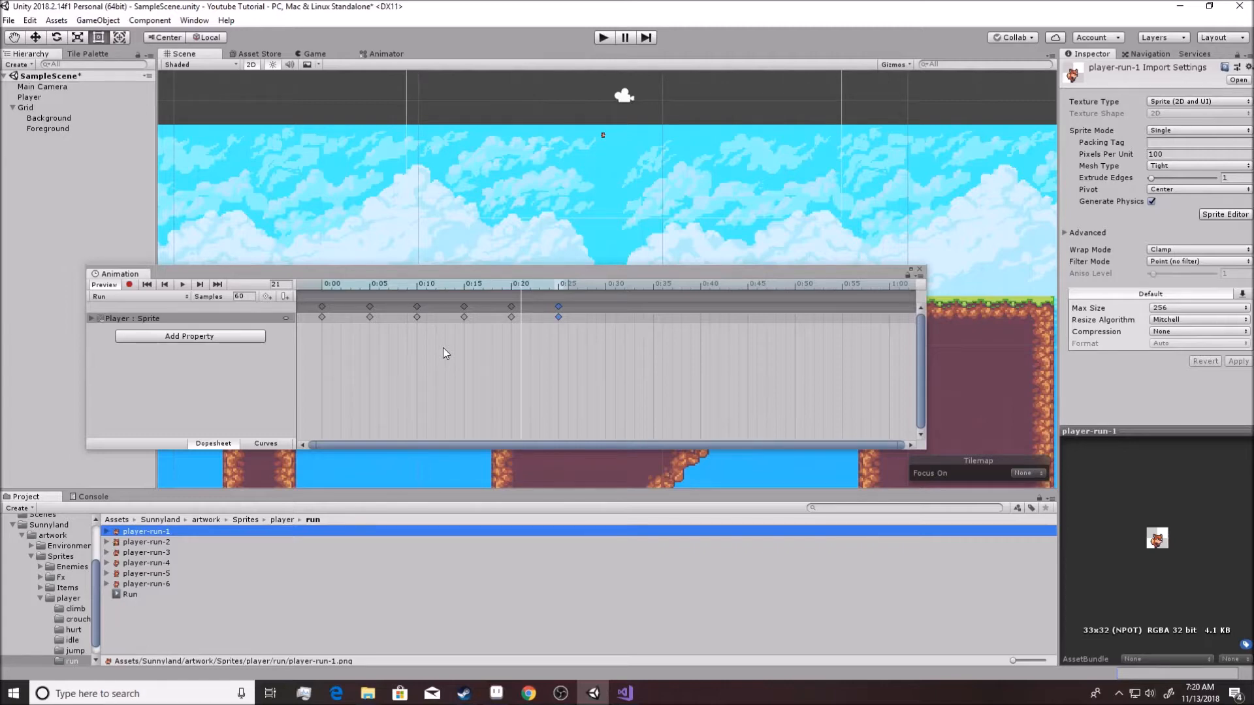
{"action": "left_click", "coordinate": [157, 584], "text": "shift"}
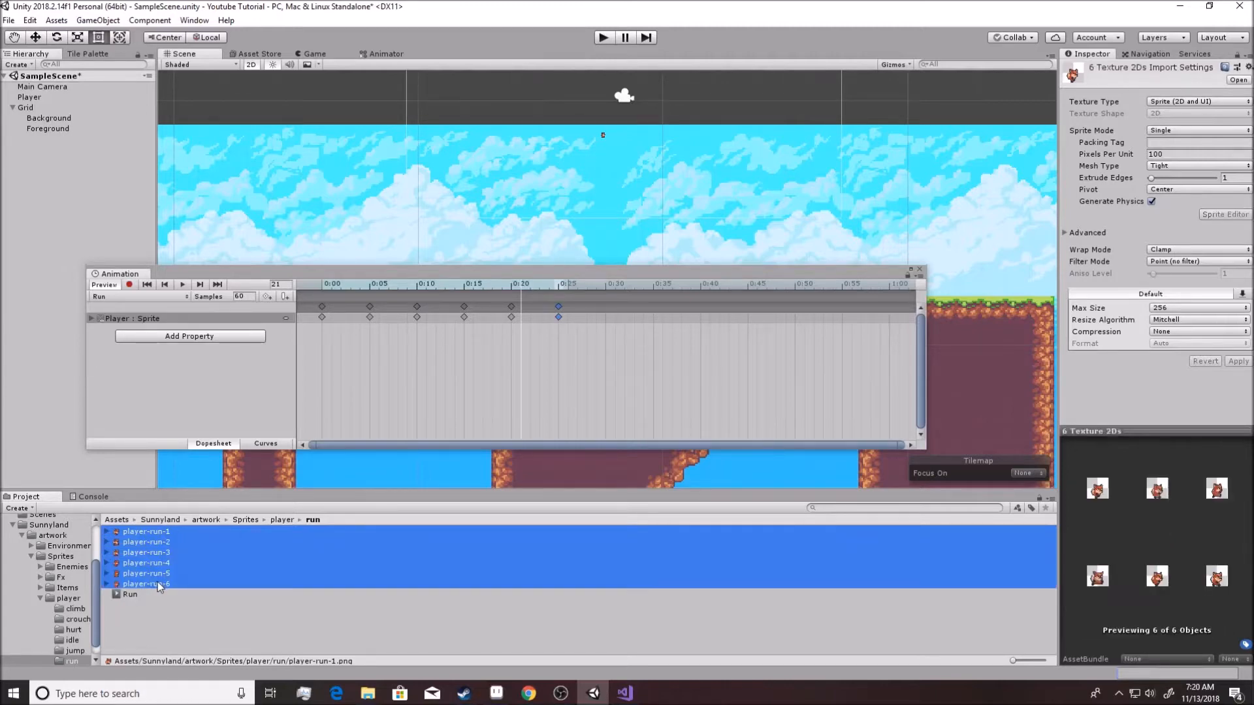
{"action": "left_click", "coordinate": [1163, 154]}
{"action": "type", "text": "16"}
{"action": "left_click", "coordinate": [1239, 366]}
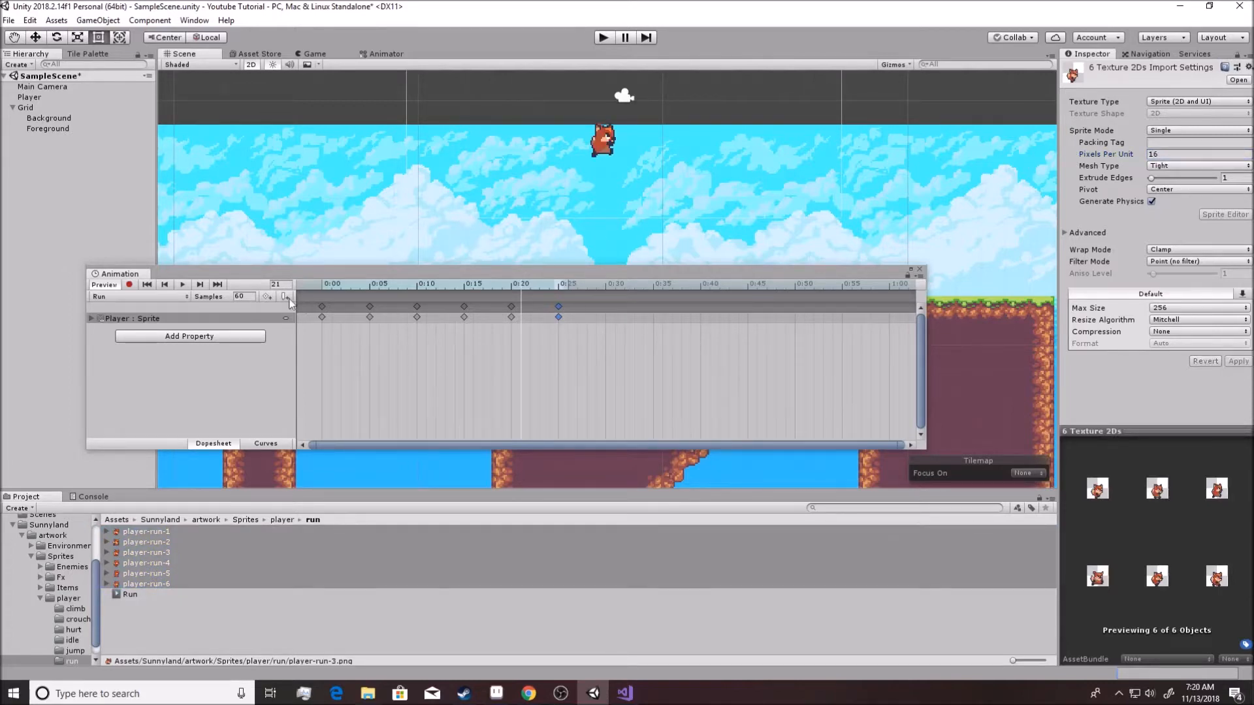
{"action": "left_click", "coordinate": [182, 285]}
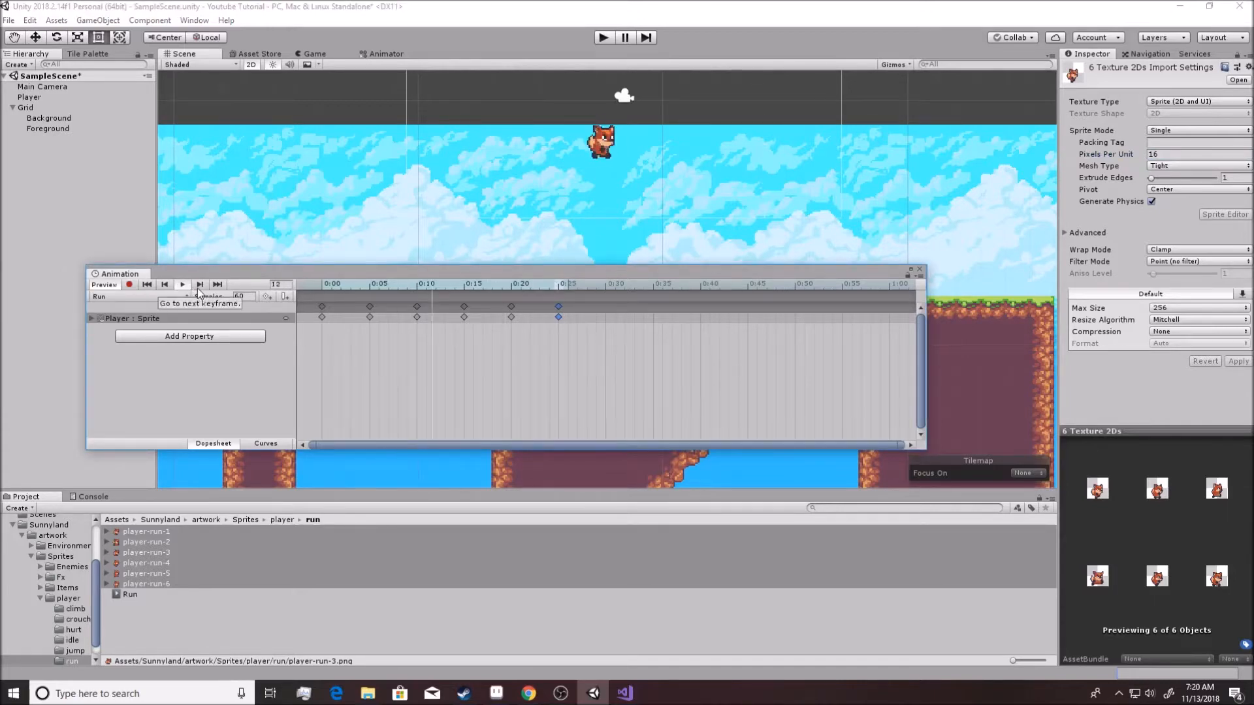
{"action": "left_click", "coordinate": [182, 284]}
Step: Add player-run-6 again as a closing sprite keyframe at 0:29 in the Run clip and preview it
{"action": "left_click", "coordinate": [147, 584]}
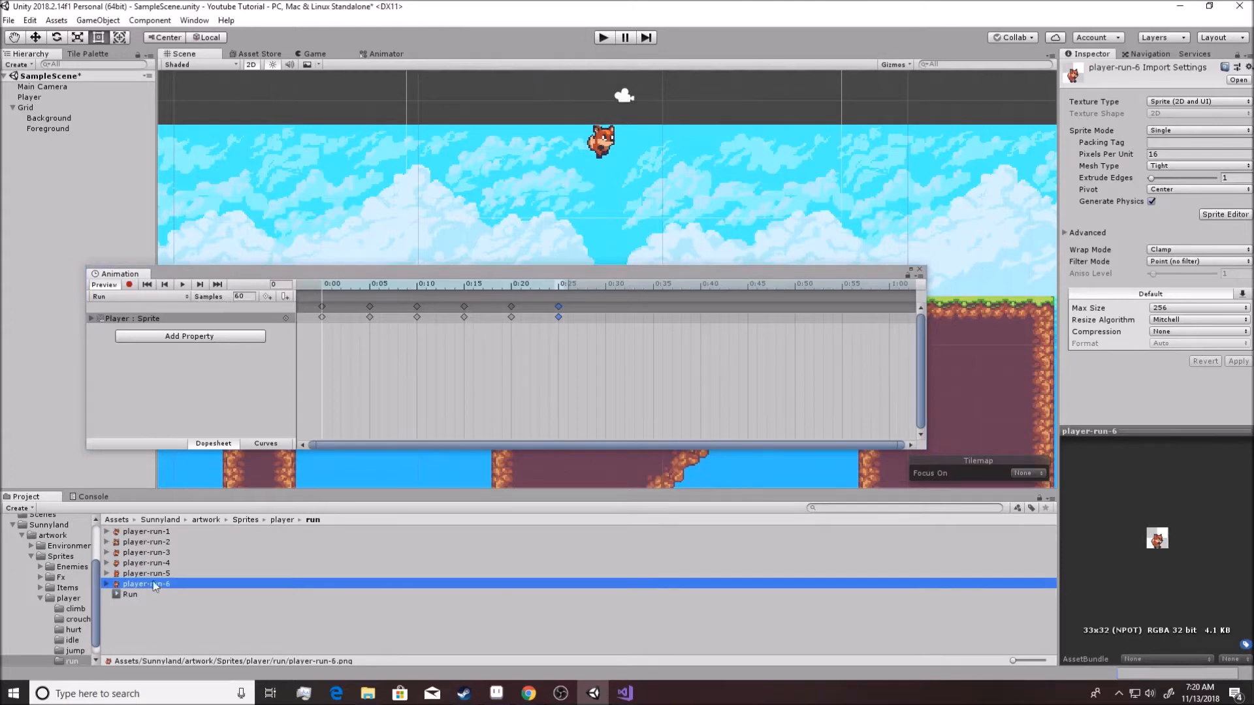
{"action": "left_click_drag", "start_coordinate": [143, 580], "coordinate": [596, 320]}
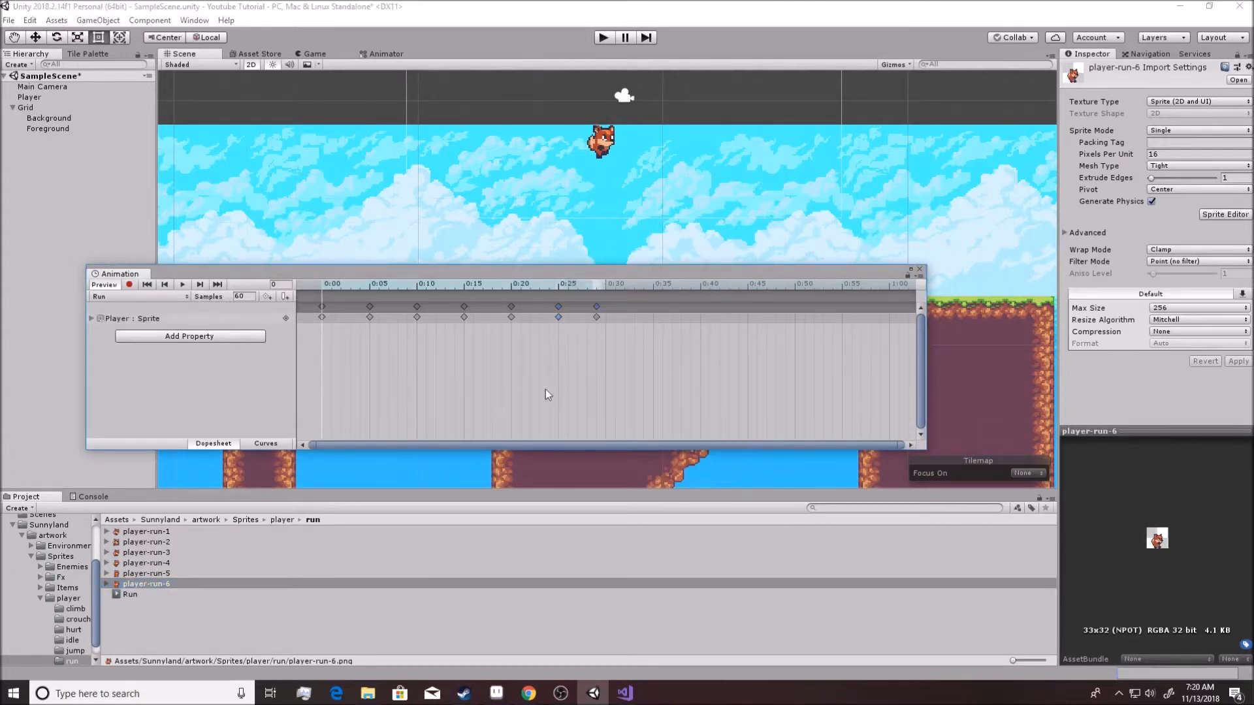
{"action": "left_click", "coordinate": [182, 285]}
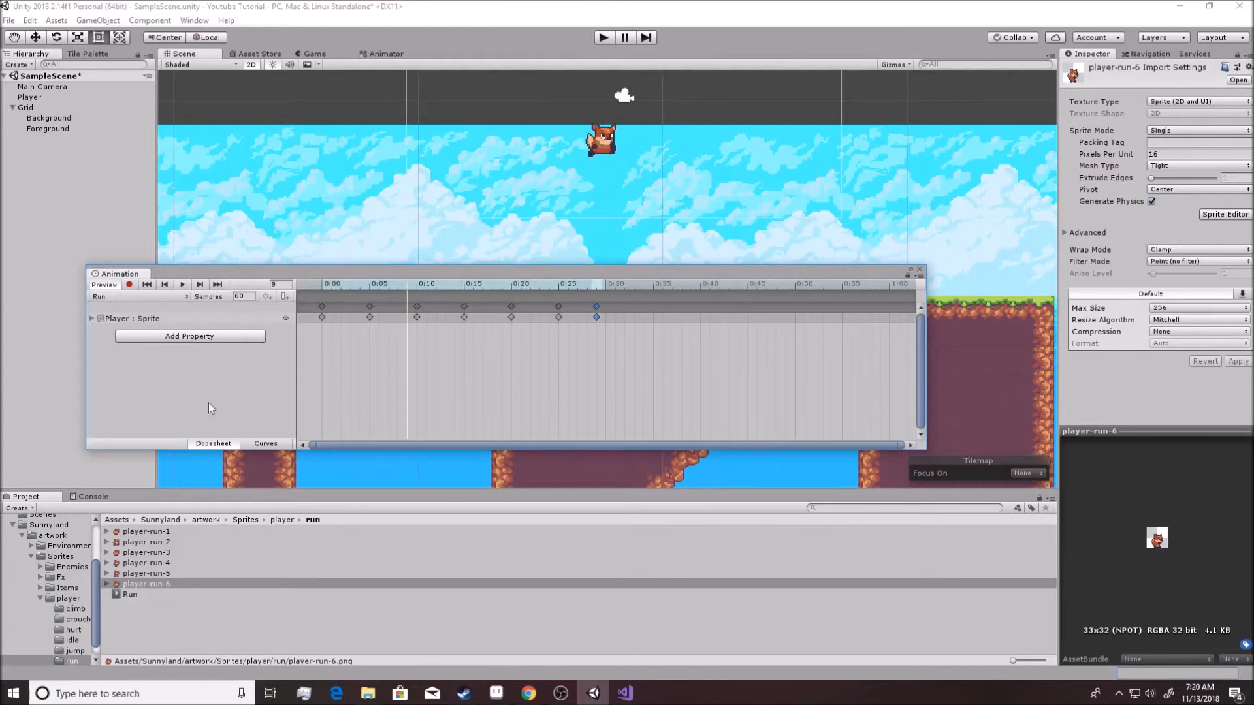
Step: Enable Loop Time on the Run clip and close the Animation window
{"action": "left_click", "coordinate": [130, 595]}
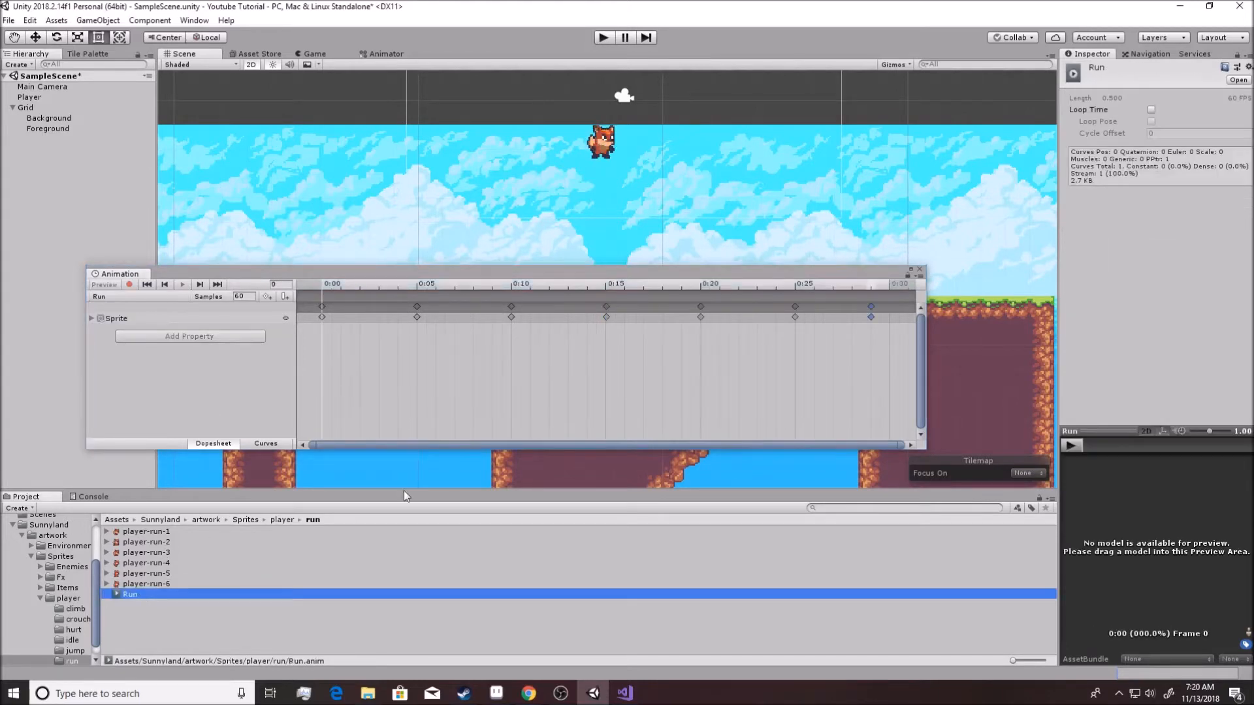
{"action": "left_click", "coordinate": [1151, 109]}
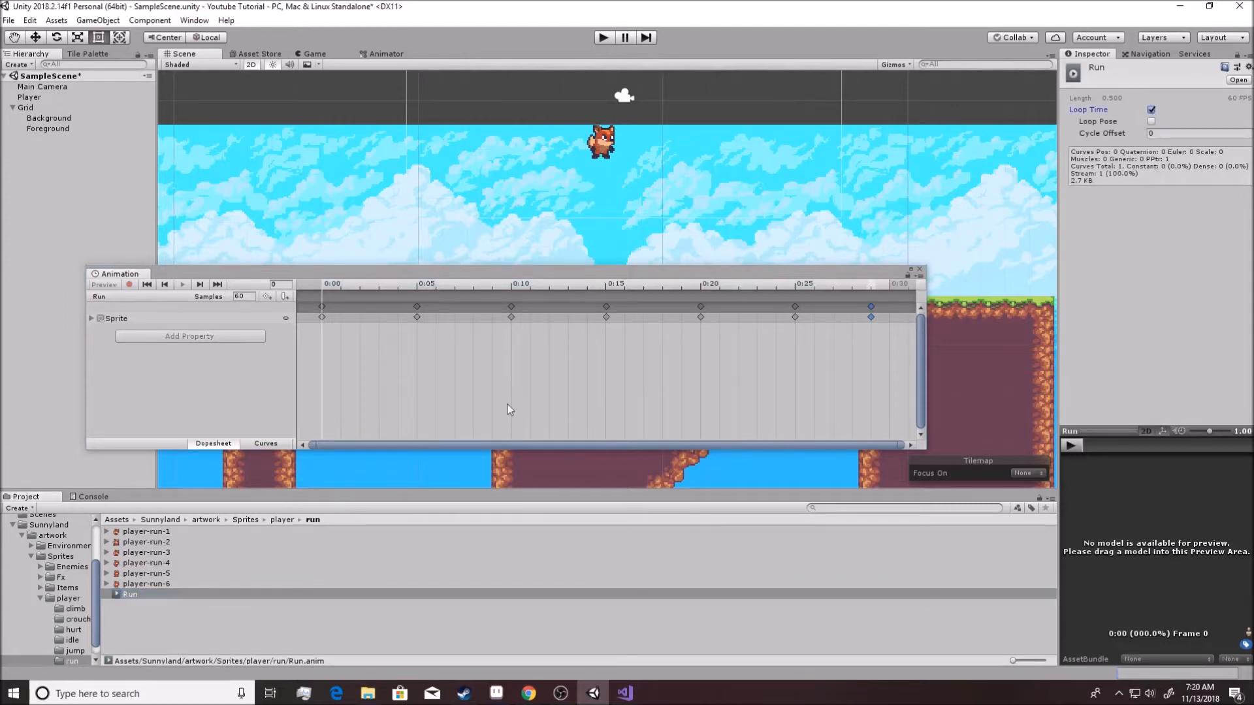
{"action": "left_click", "coordinate": [920, 269]}
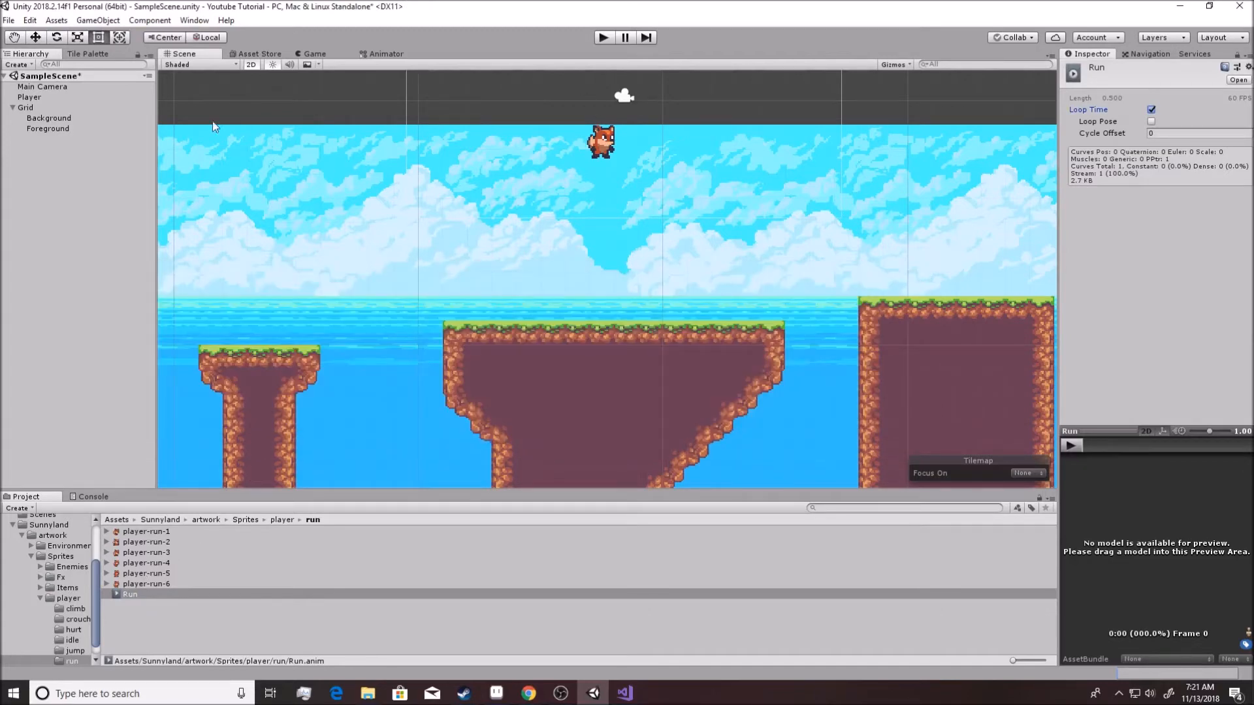
Step: Play-test the scene with the Player selected, moving the fox both ways and jumping across platforms, and stop the game
{"action": "left_click", "coordinate": [31, 97]}
{"action": "left_click", "coordinate": [604, 37]}
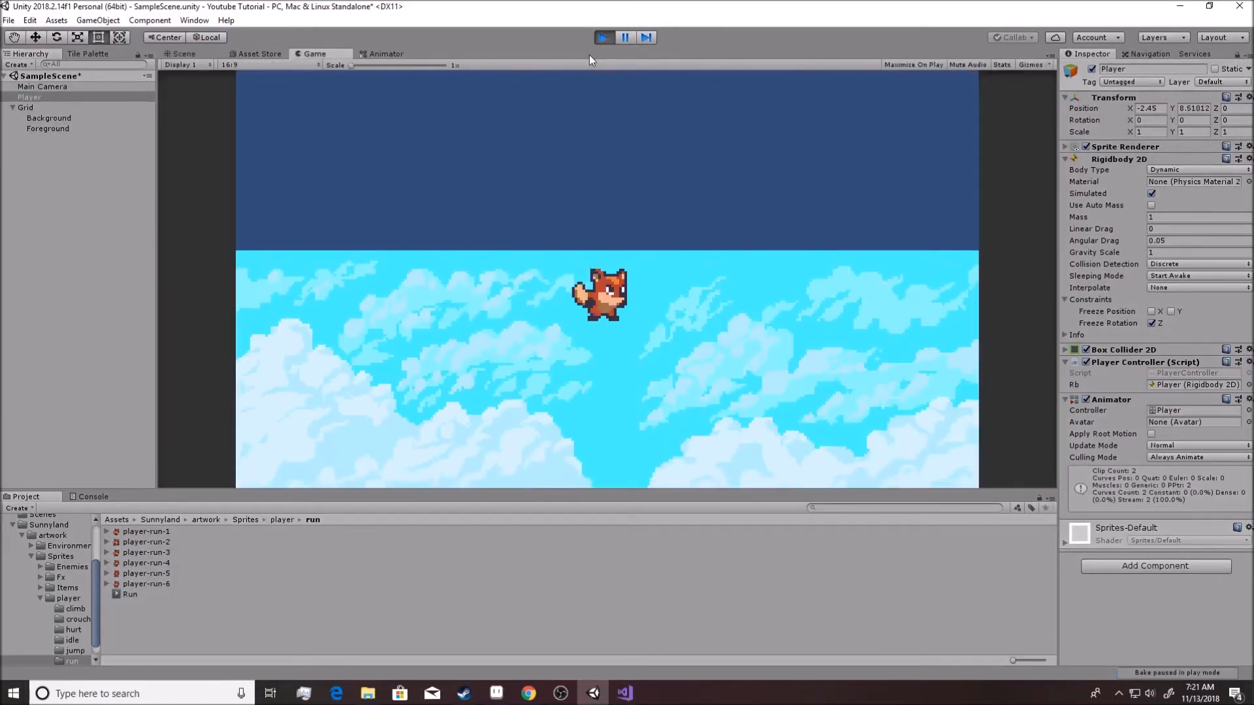
{"action": "key", "text": "d"}
{"action": "key", "text": "a"}
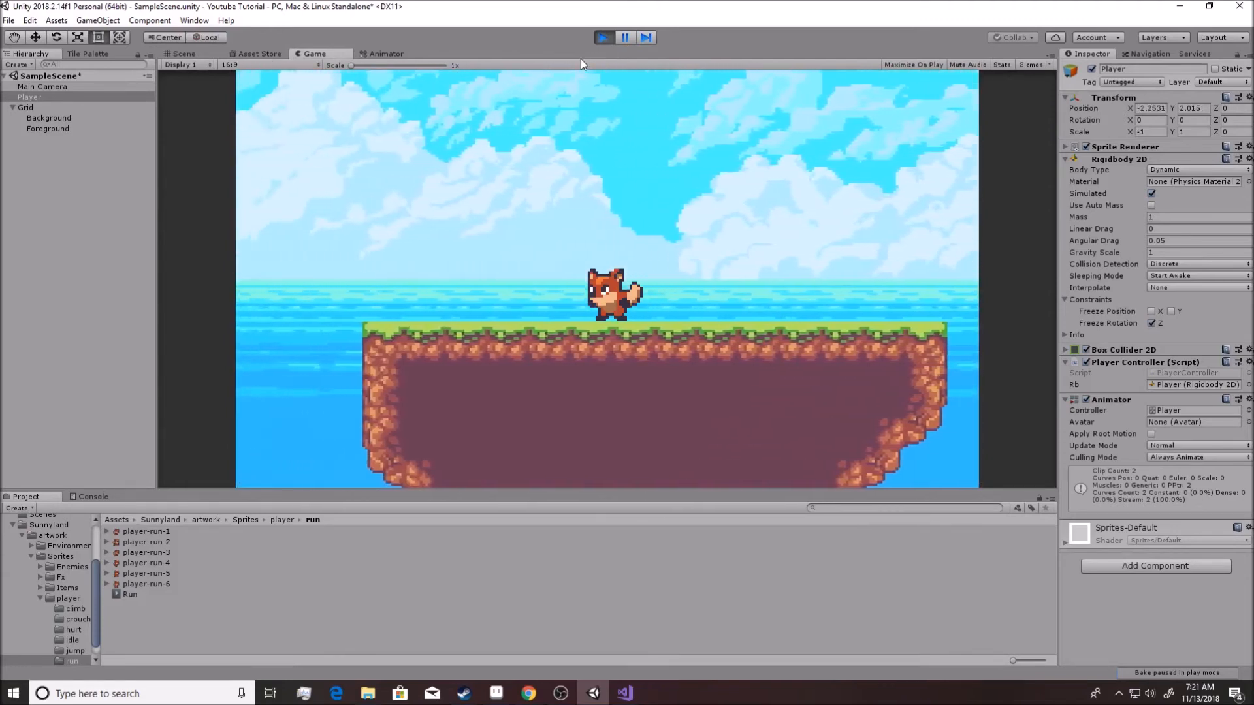
{"action": "key", "text": "d"}
{"action": "key", "text": "space"}
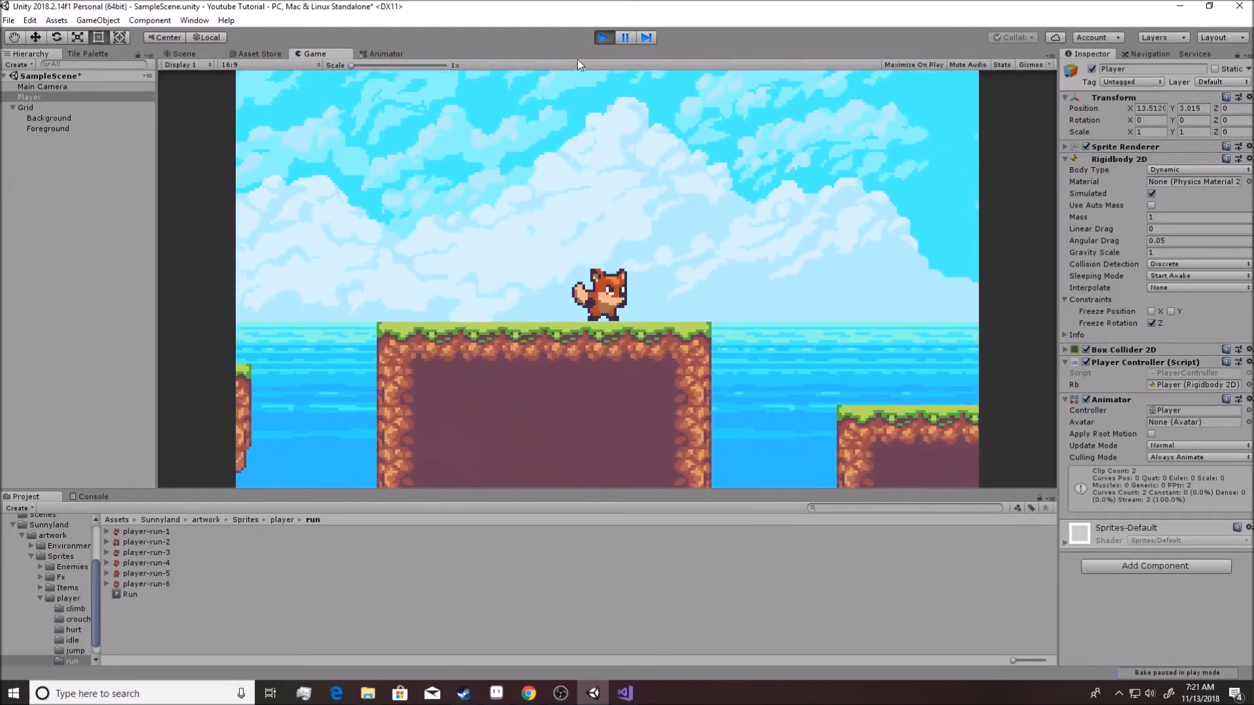
{"action": "left_click", "coordinate": [602, 37]}
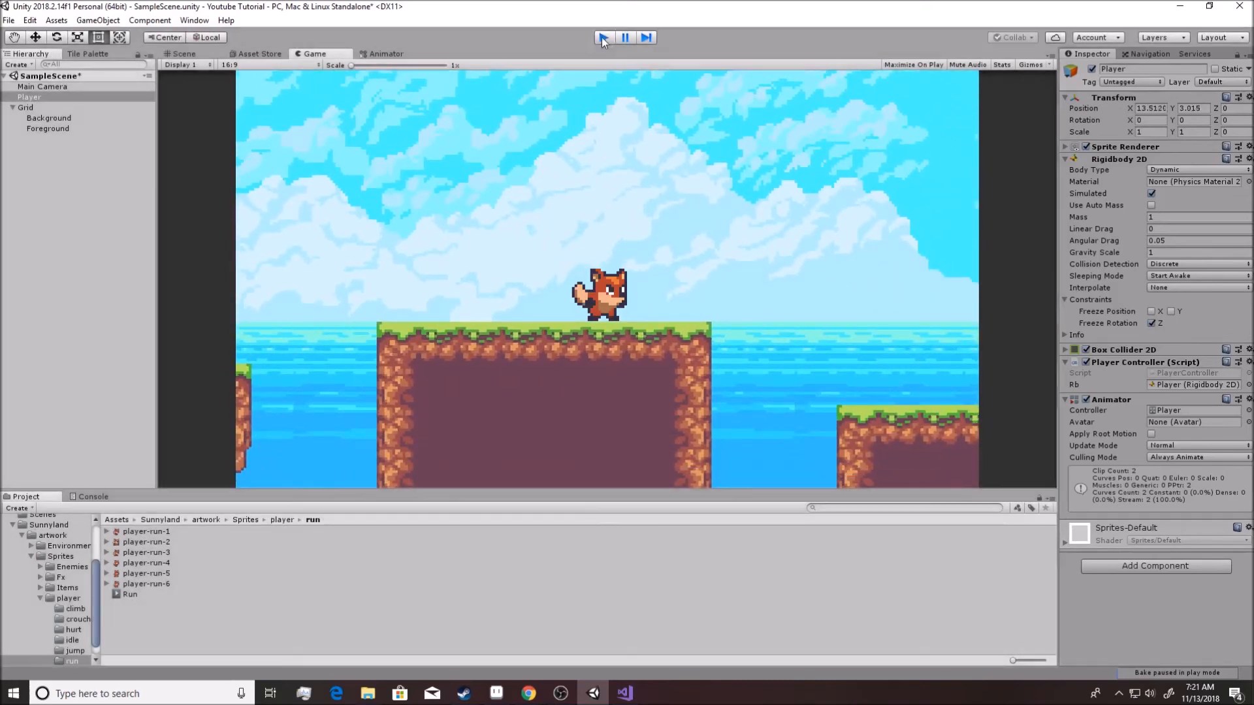